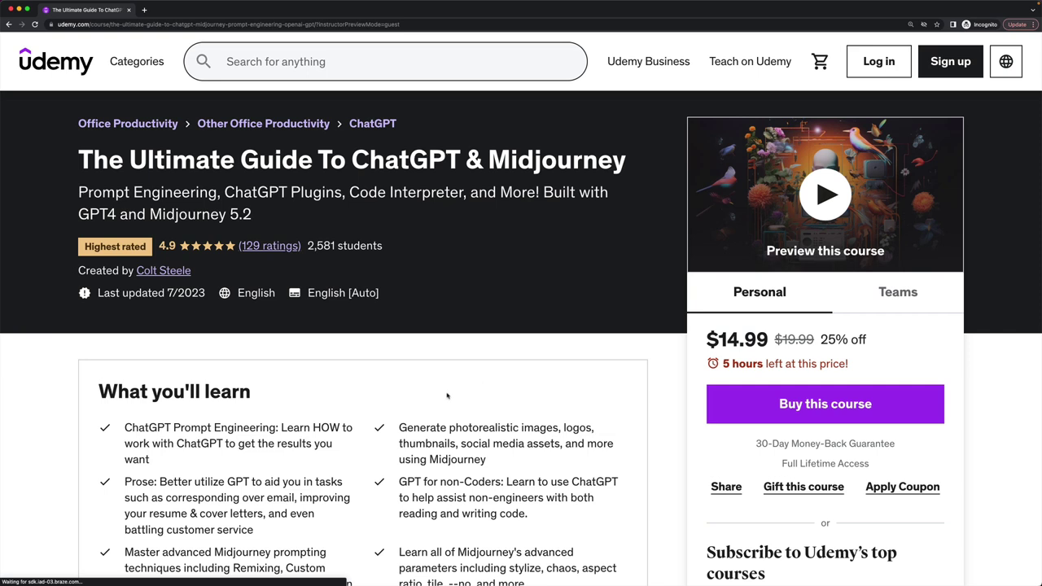
# - Expand the Udemy course content to reveal the 5 remaining Midjourney sections
pyautogui.scroll(-1, 447, 396)
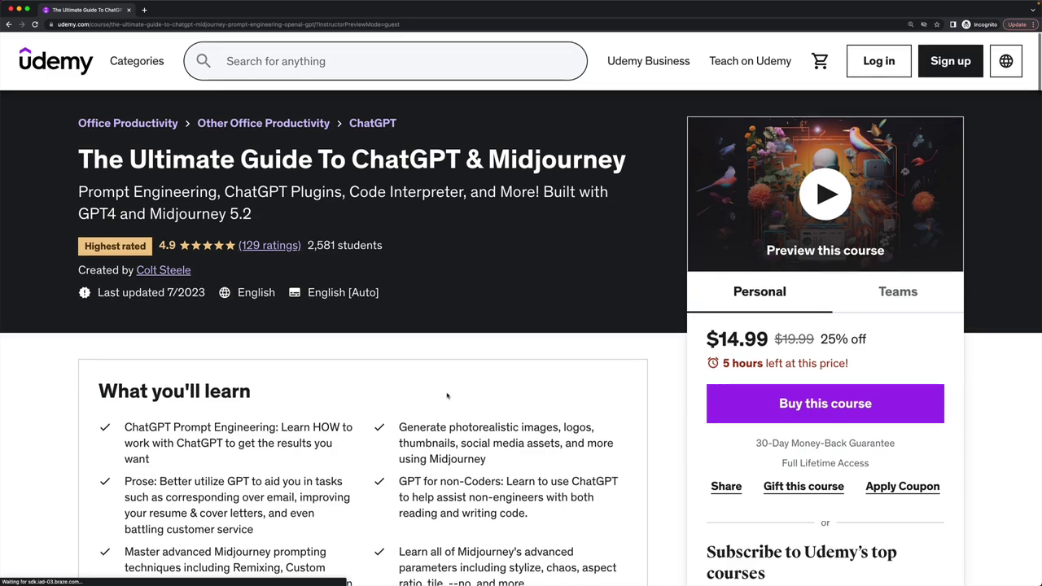
pyautogui.scroll(-15, 447, 396)
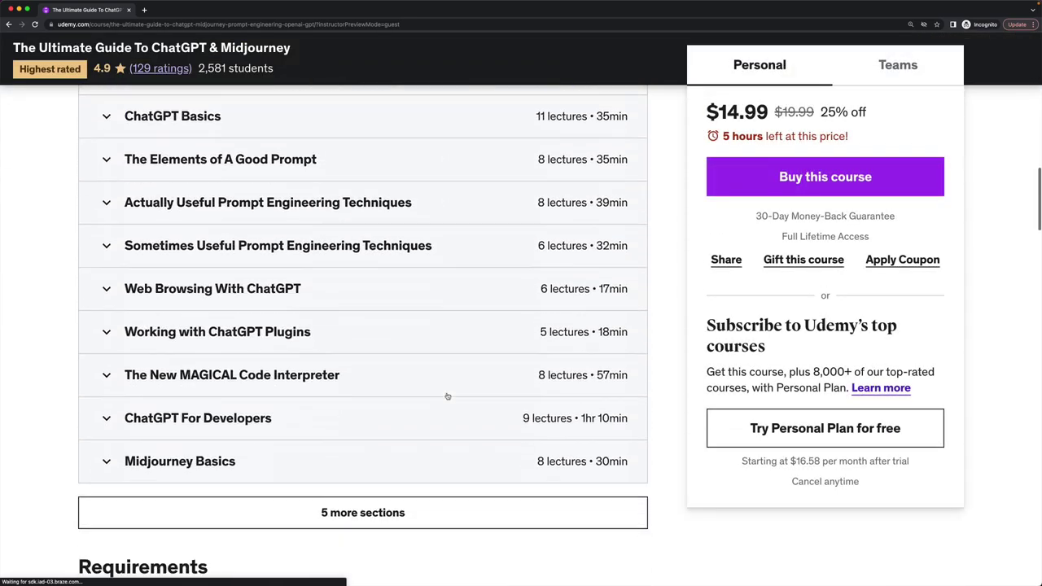
pyautogui.scroll(-3, 447, 395)
pyautogui.click(438, 417)
pyautogui.scroll(-4, 438, 429)
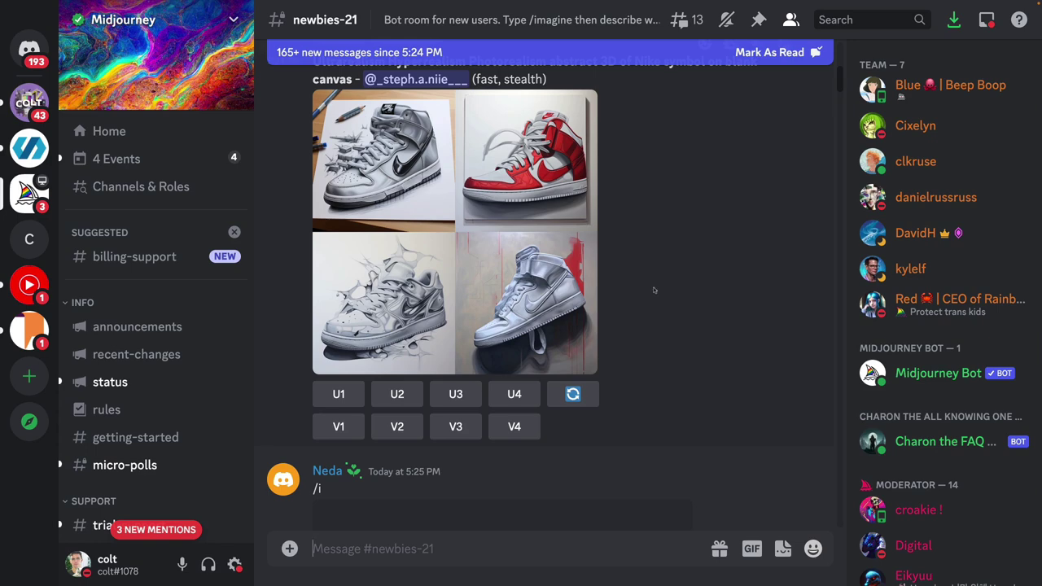
# - Open a direct message with Midjourney Bot from the member list
pyautogui.scroll(15, 653, 290)
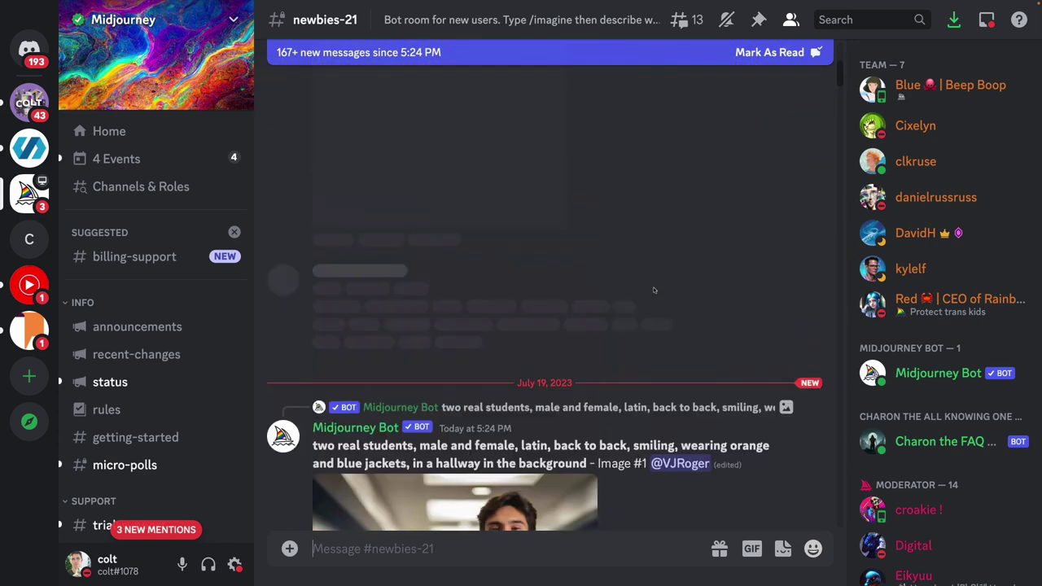
pyautogui.scroll(10, 653, 290)
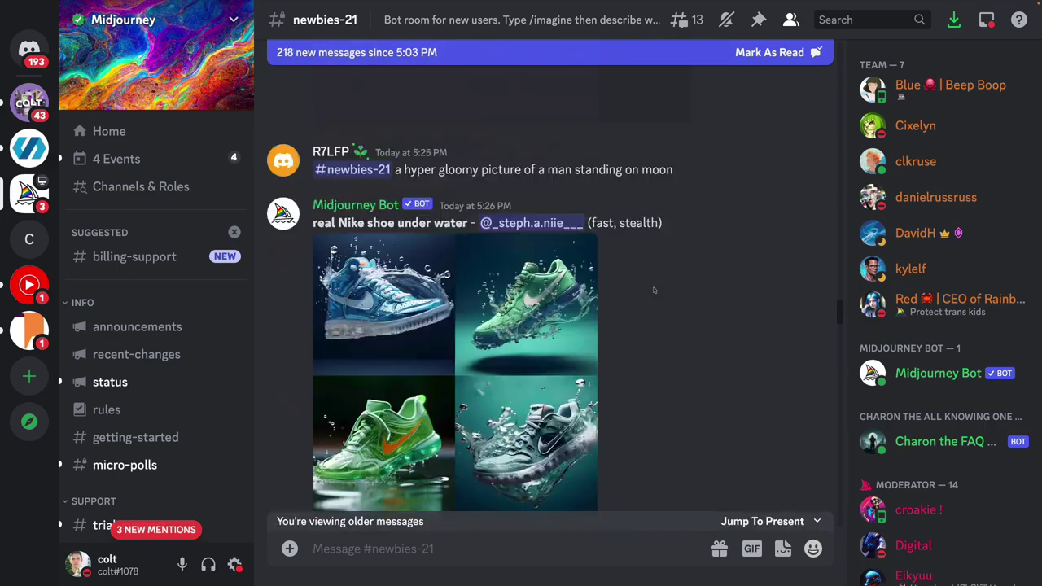
pyautogui.scroll(-6, 653, 290)
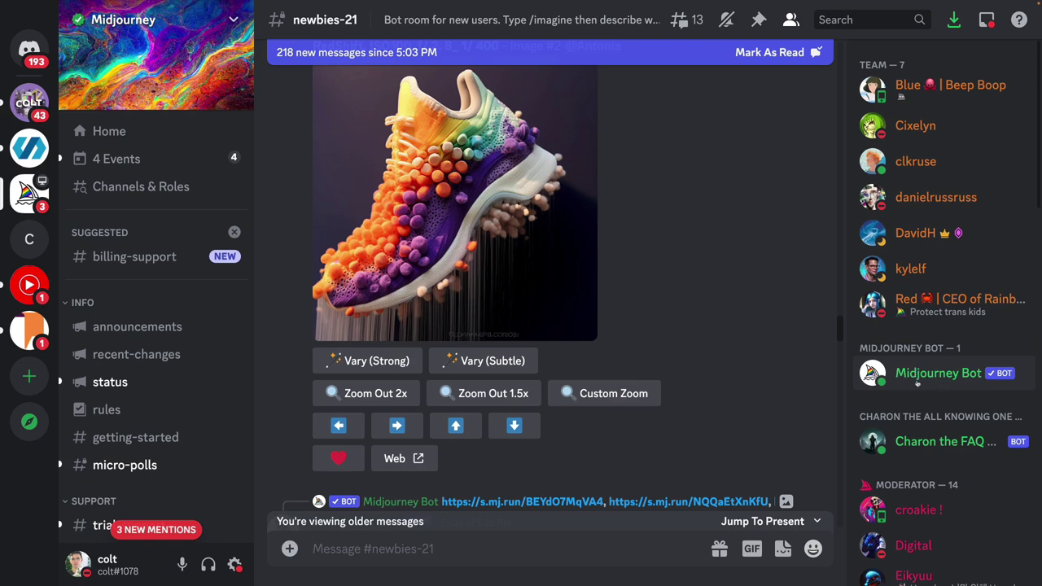
pyautogui.rightClick(918, 383)
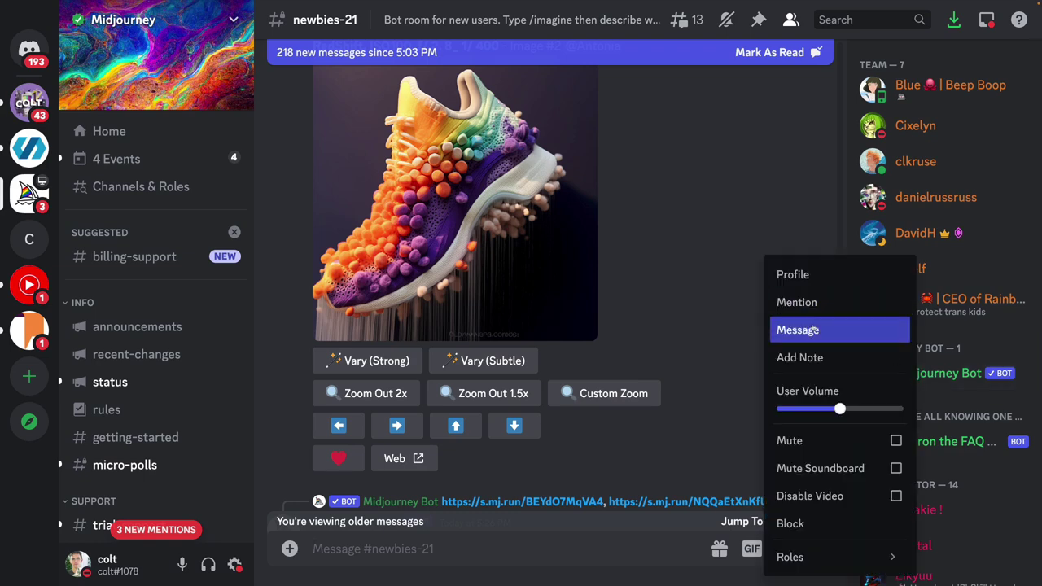
pyautogui.click(813, 327)
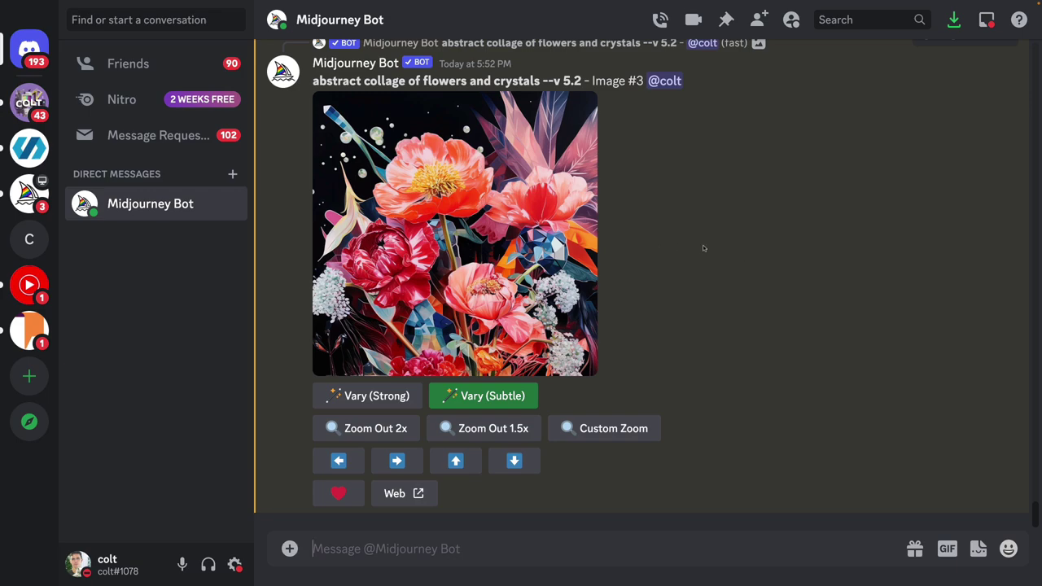
pyautogui.scroll(15, 702, 244)
pyautogui.scroll(20, 703, 248)
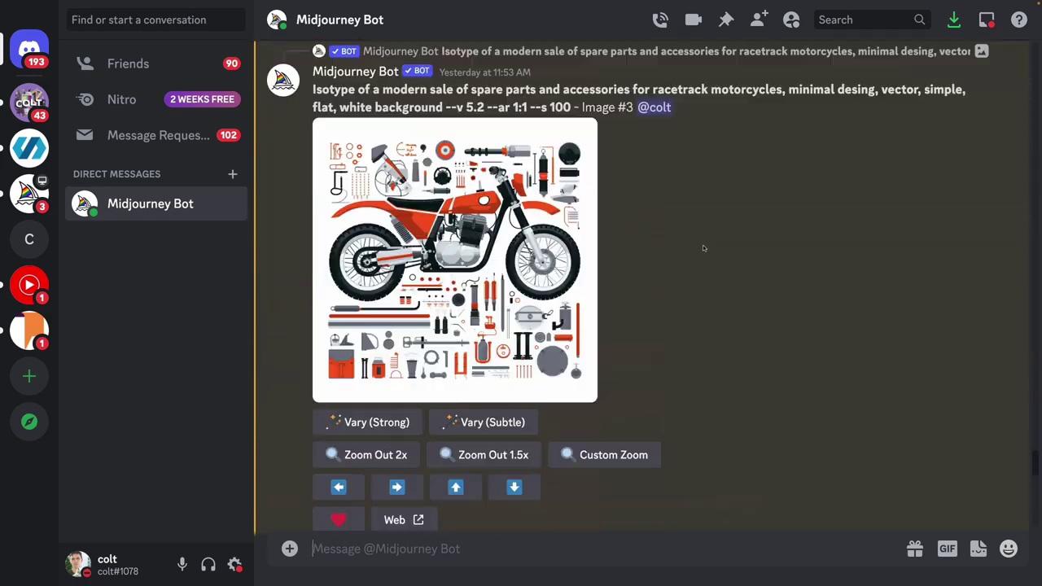
pyautogui.scroll(20, 704, 249)
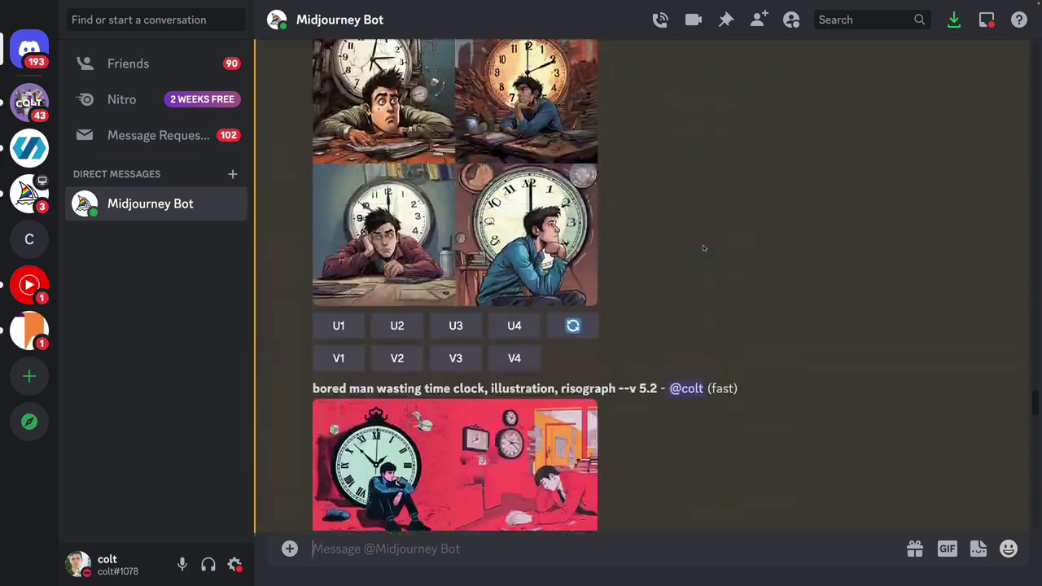
pyautogui.scroll(-20, 715, 248)
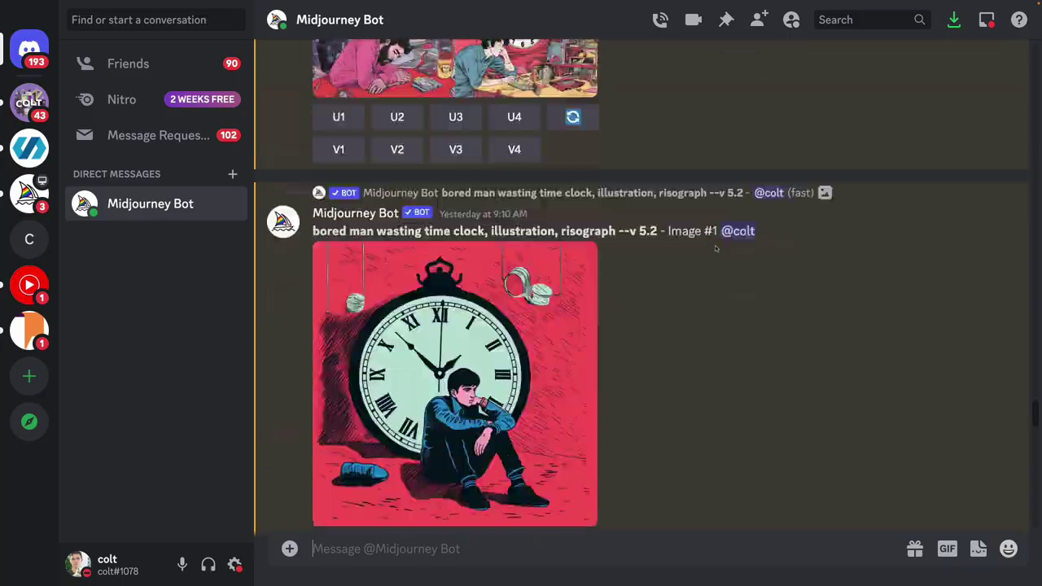
pyautogui.scroll(-20, 716, 248)
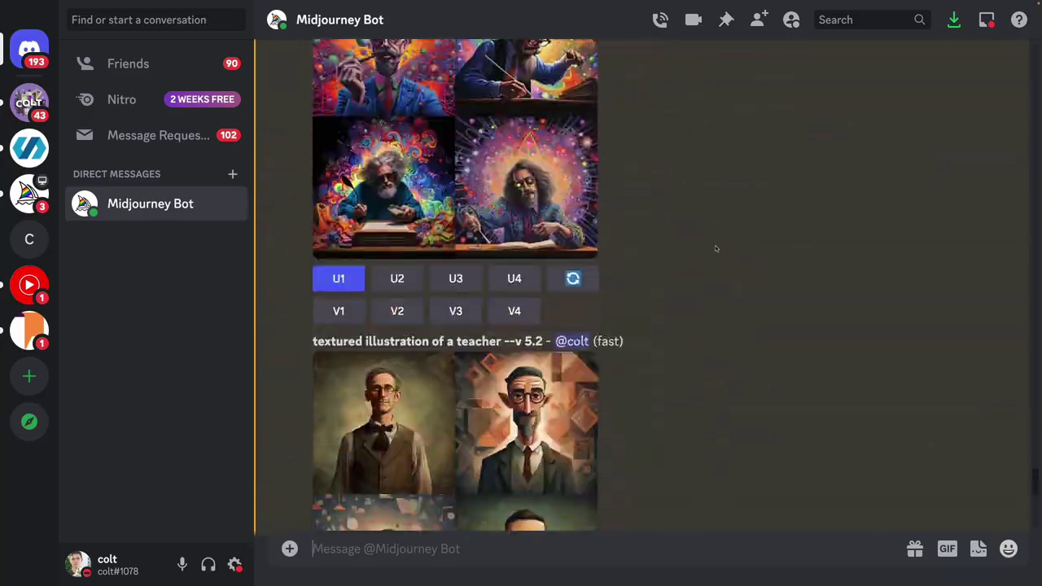
pyautogui.scroll(20, 715, 249)
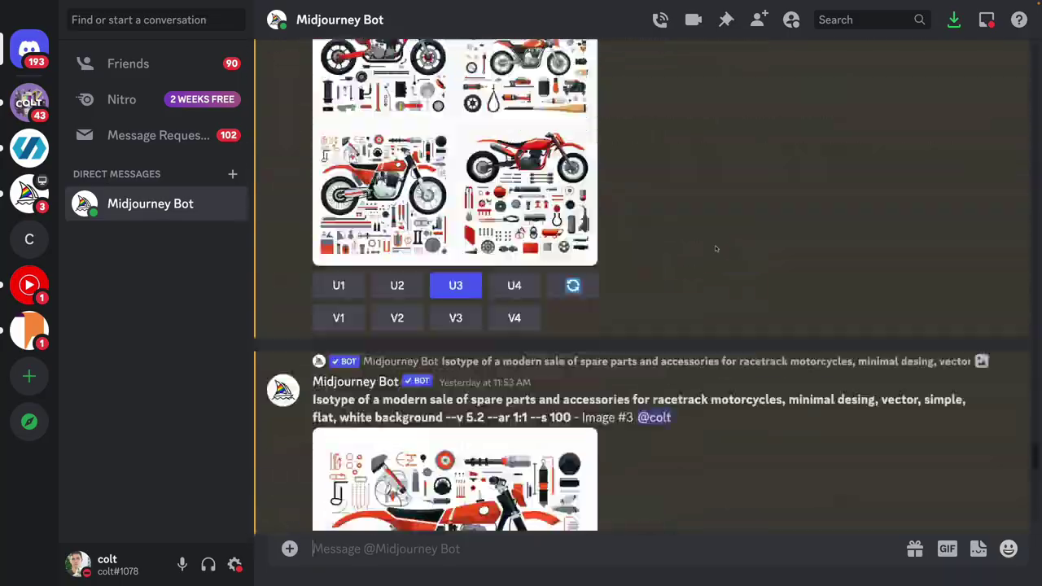
pyautogui.scroll(-20, 715, 248)
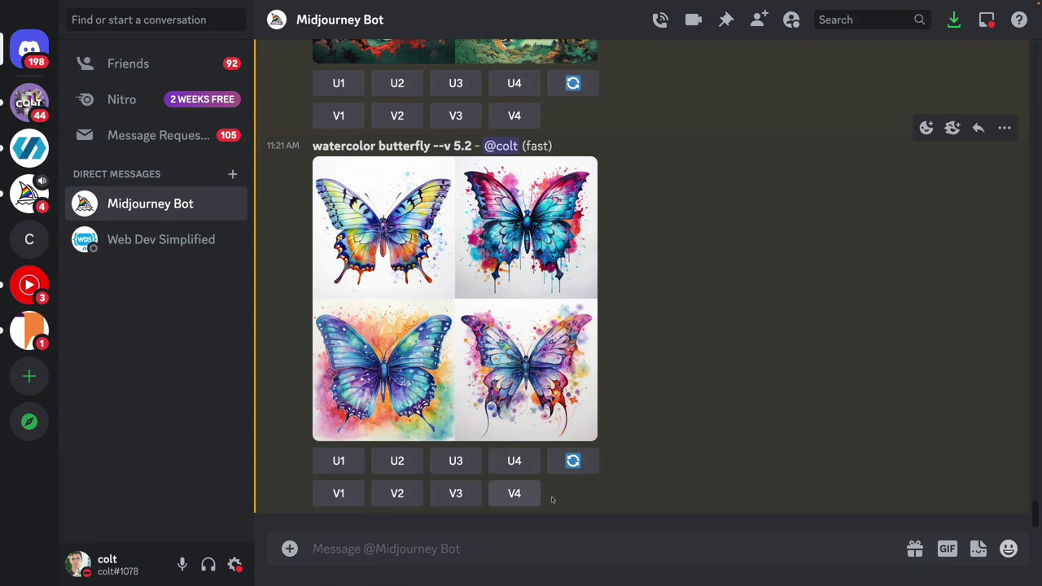
# - Start an empty /imagine command and preview the risograph ocean-scene grid enlarged
pyautogui.write('/ima')
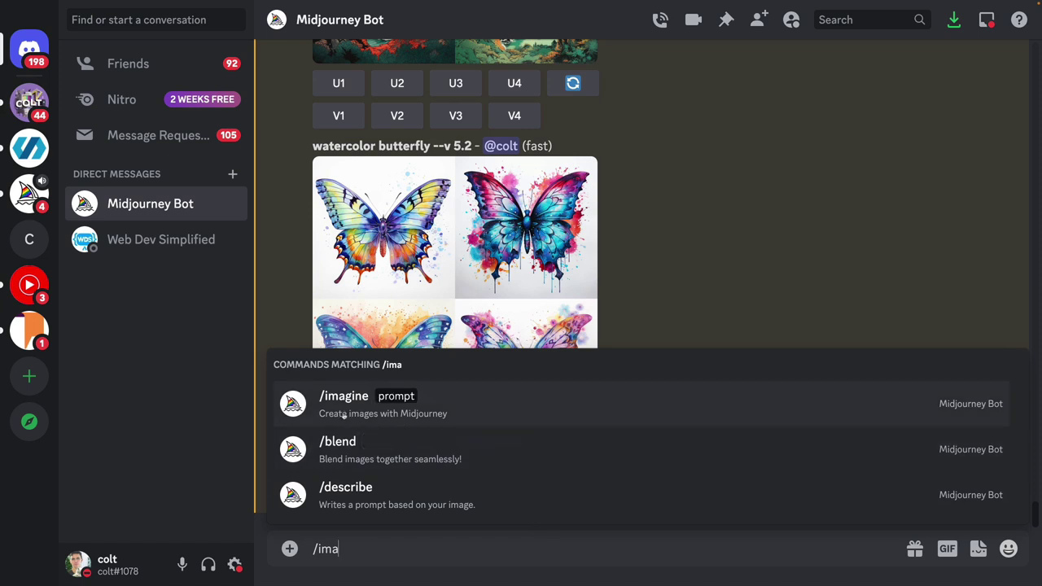
pyautogui.click(369, 413)
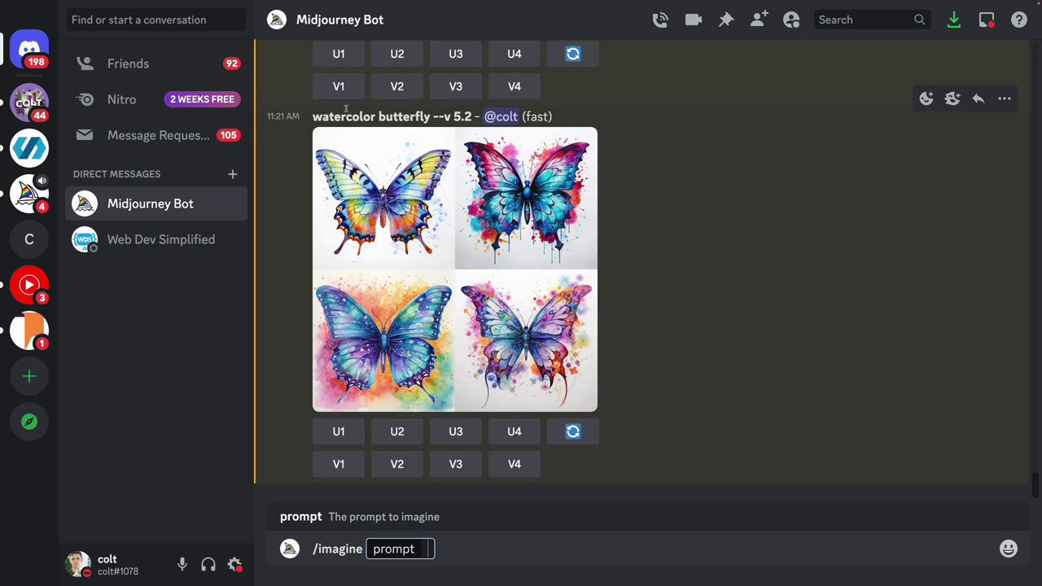
pyautogui.moveTo(346, 108); pyautogui.dragTo(420, 117)
pyautogui.scroll(8, 329, 143)
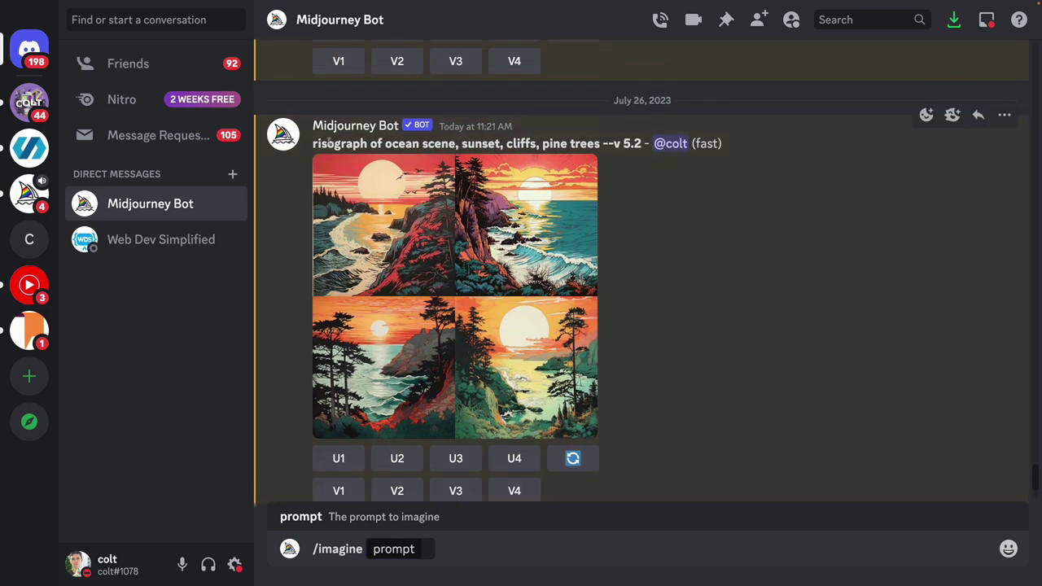
pyautogui.tripleClick(329, 143)
pyautogui.click(525, 170)
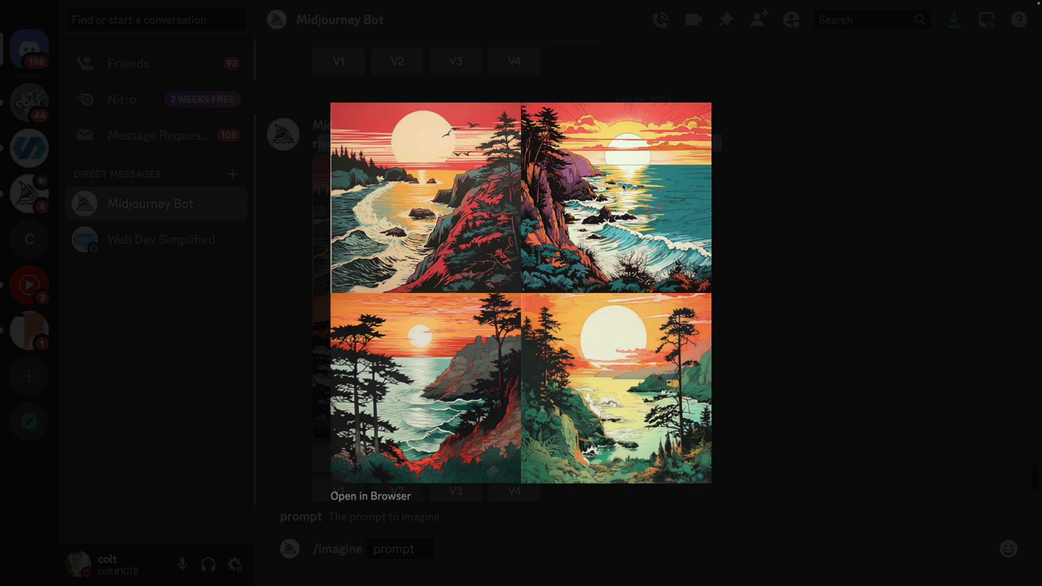
pyautogui.click(766, 231)
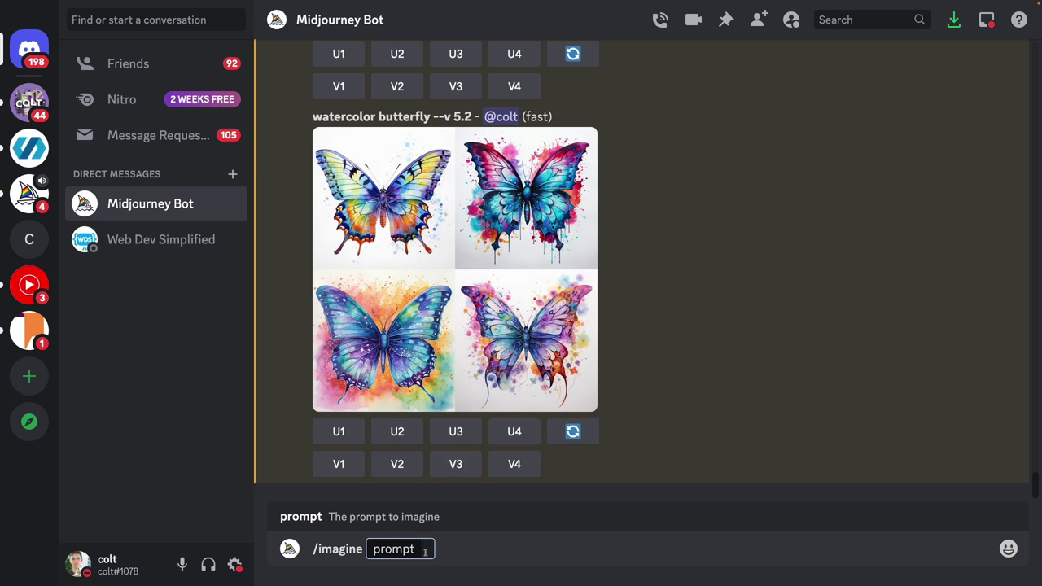
# - Submit the prompt 'stock photograph of woman in disbelief, white background' to Midjourney
pyautogui.write('stock pho')
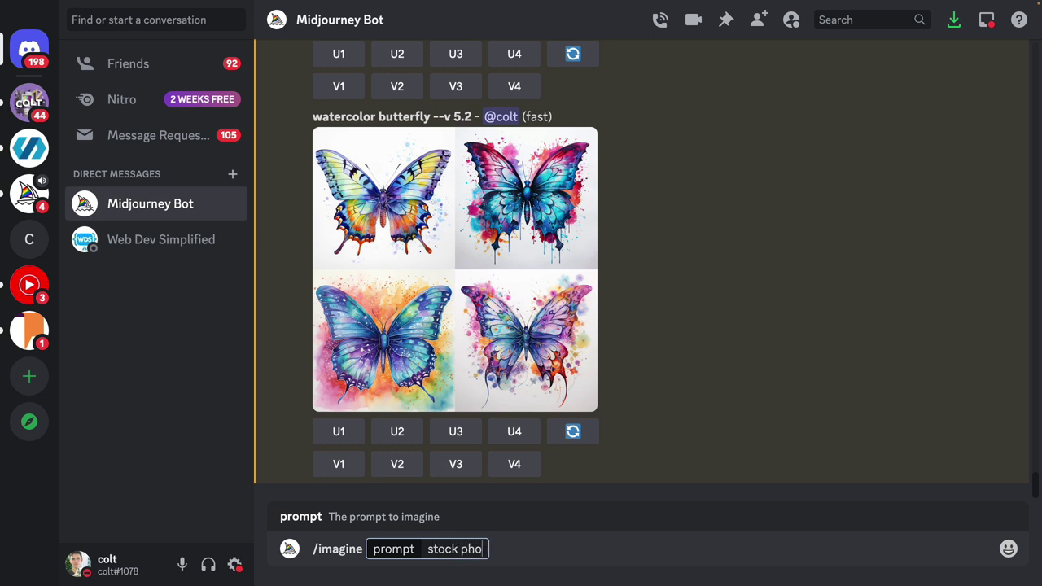
pyautogui.write('tograph of woman in d')
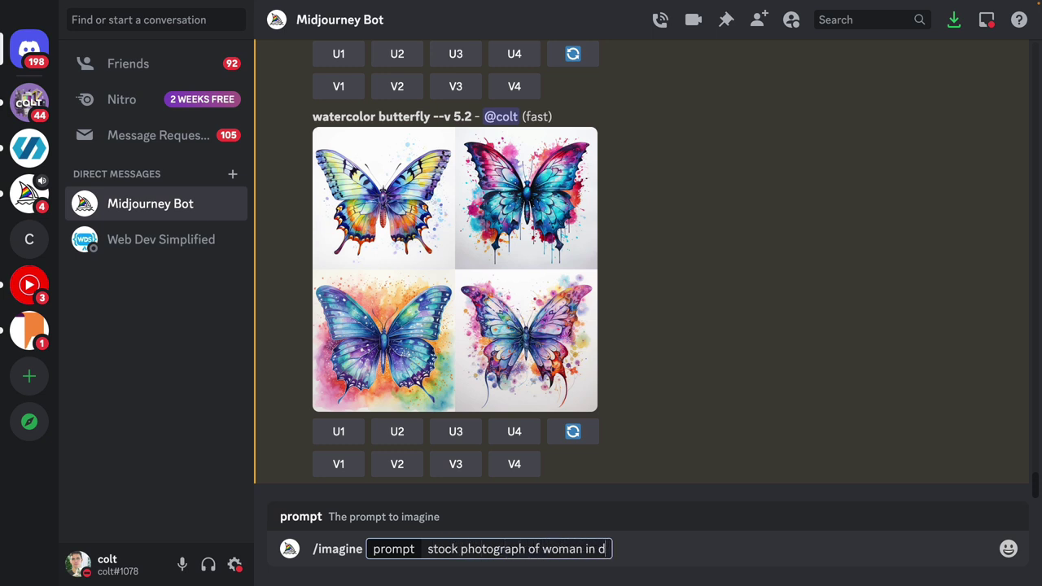
pyautogui.write('isbelief, whi')
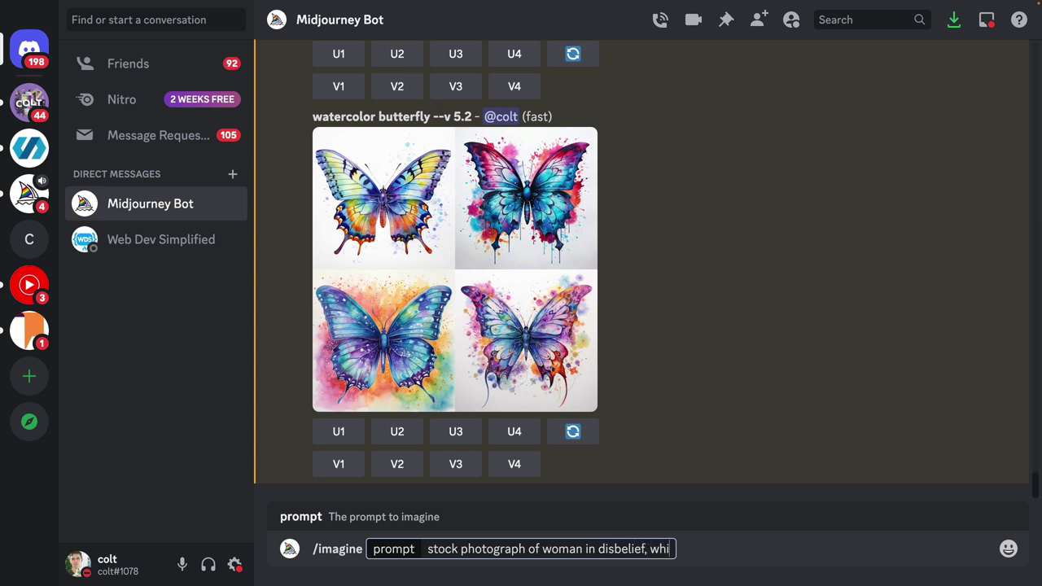
pyautogui.write('te background')
pyautogui.press('Return')
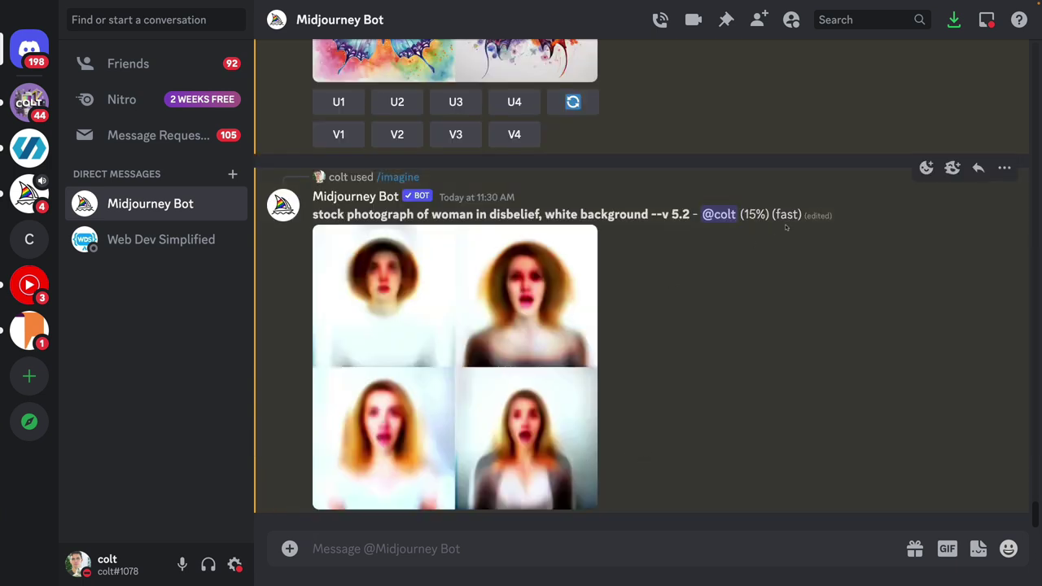
pyautogui.moveTo(756, 214); pyautogui.dragTo(766, 217)
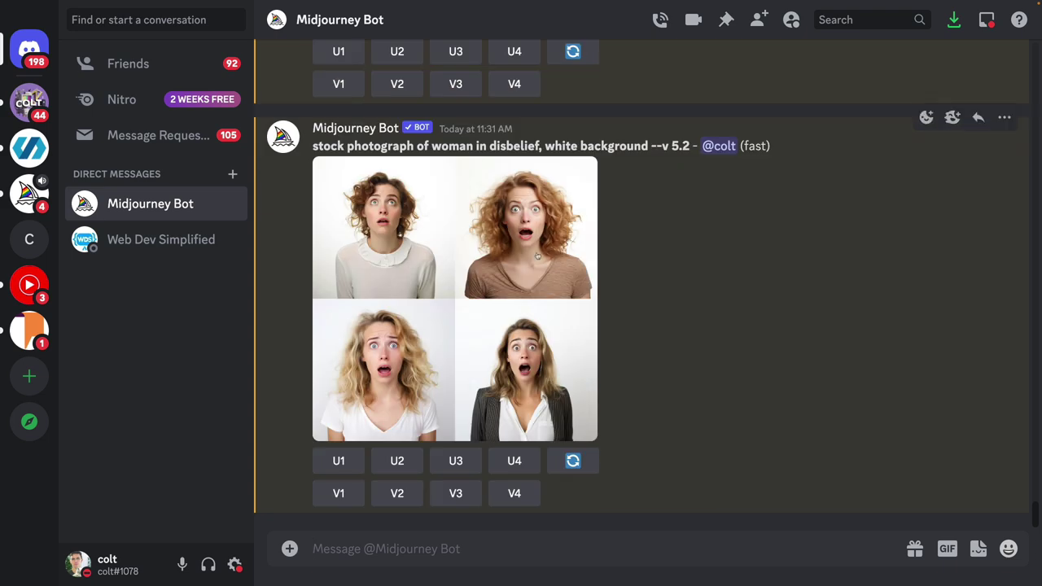
# - Preview the finished woman-in-disbelief grid, then re-roll the same prompt
pyautogui.click(539, 256)
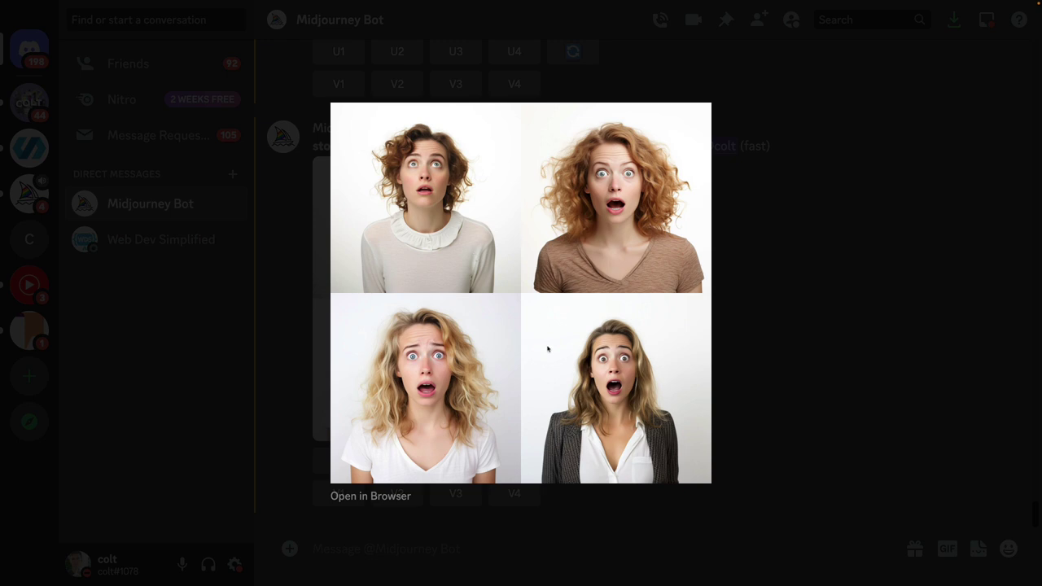
pyautogui.click(780, 233)
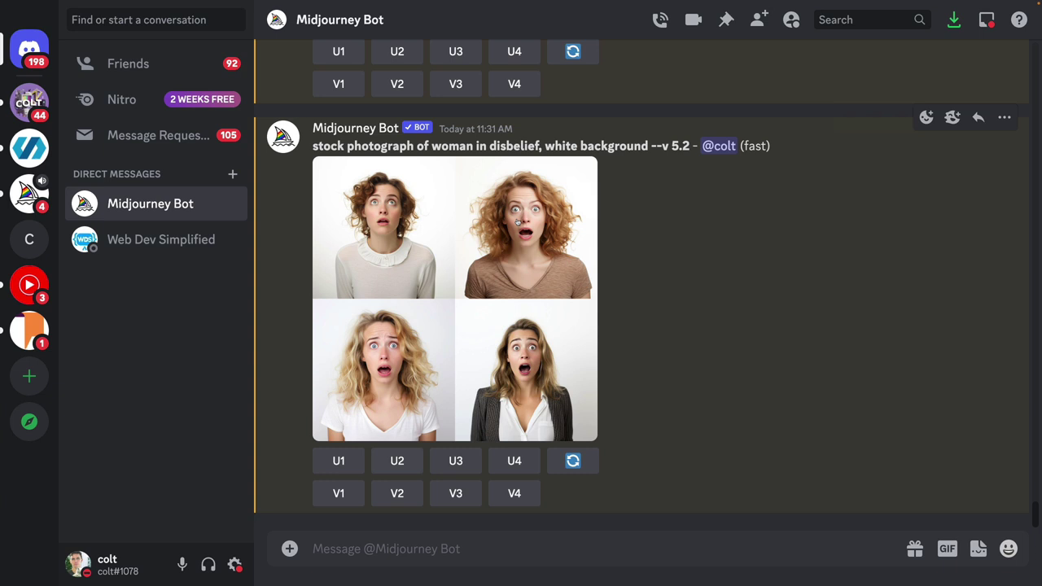
pyautogui.click(574, 461)
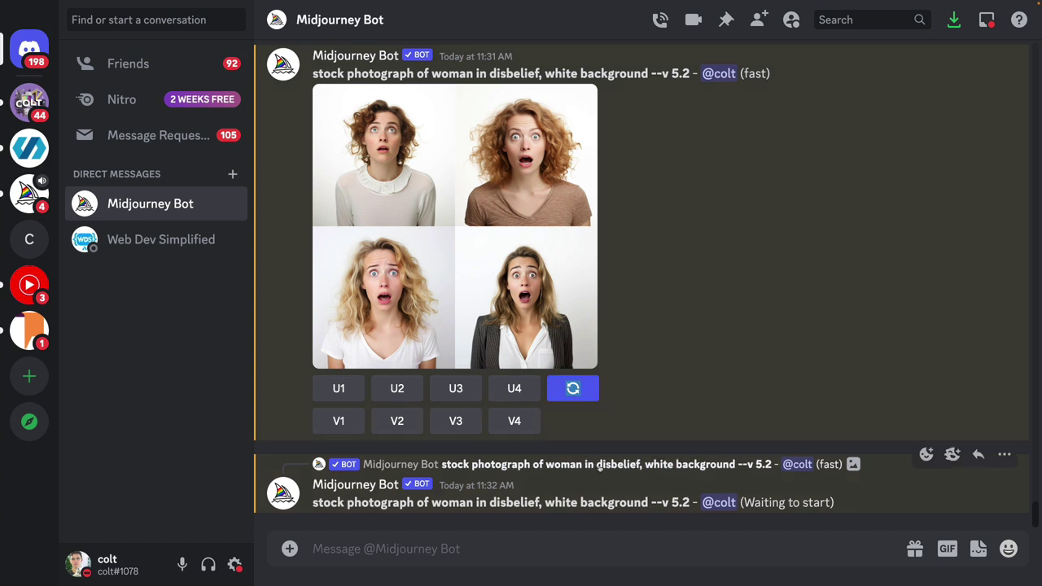
# - Review the disbelief grid enlarged and request variations of the bottom-right portrait (V4)
pyautogui.scroll(1, 652, 311)
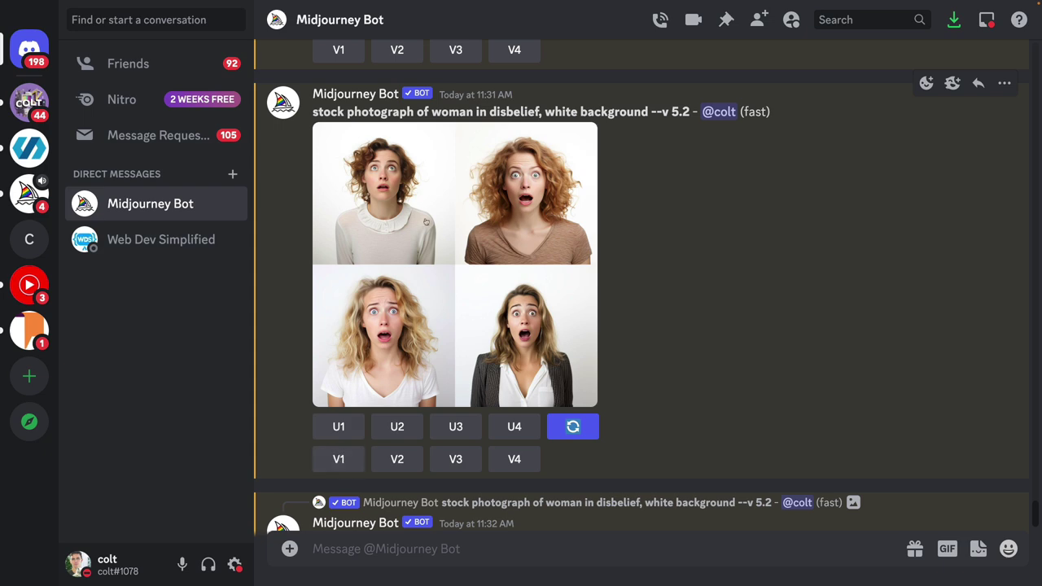
pyautogui.click(504, 238)
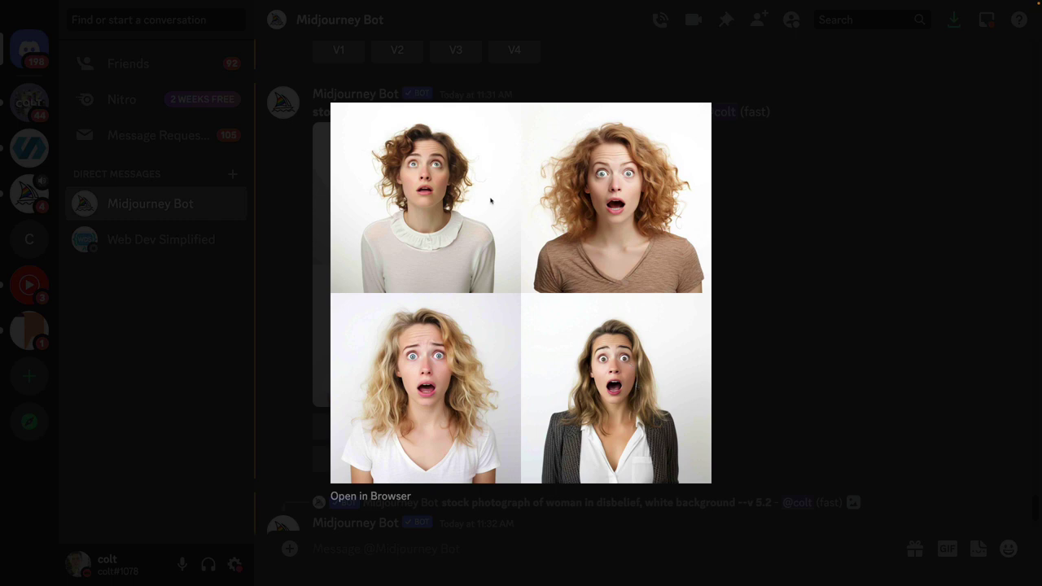
pyautogui.click(780, 345)
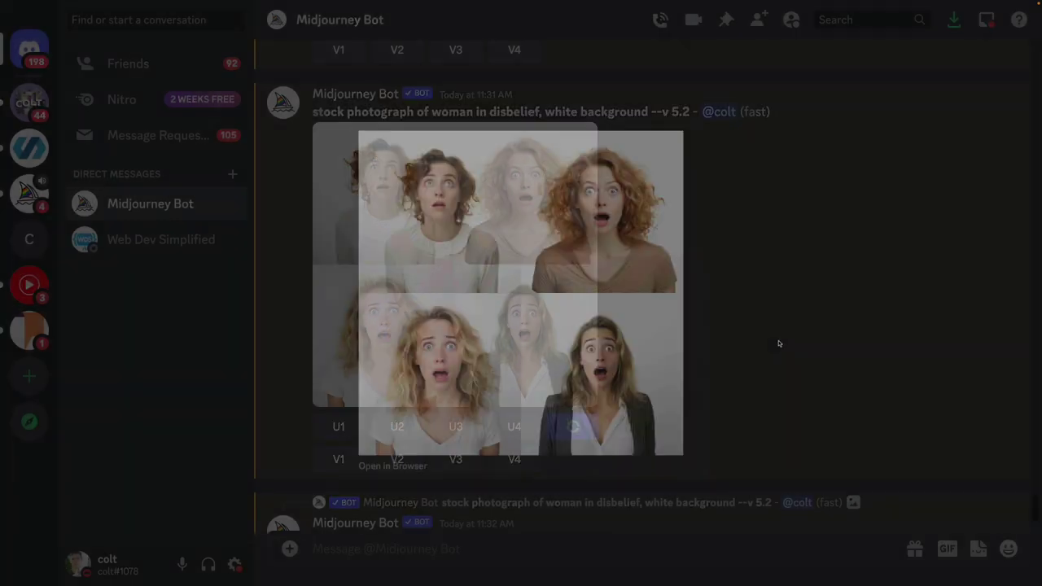
pyautogui.click(516, 460)
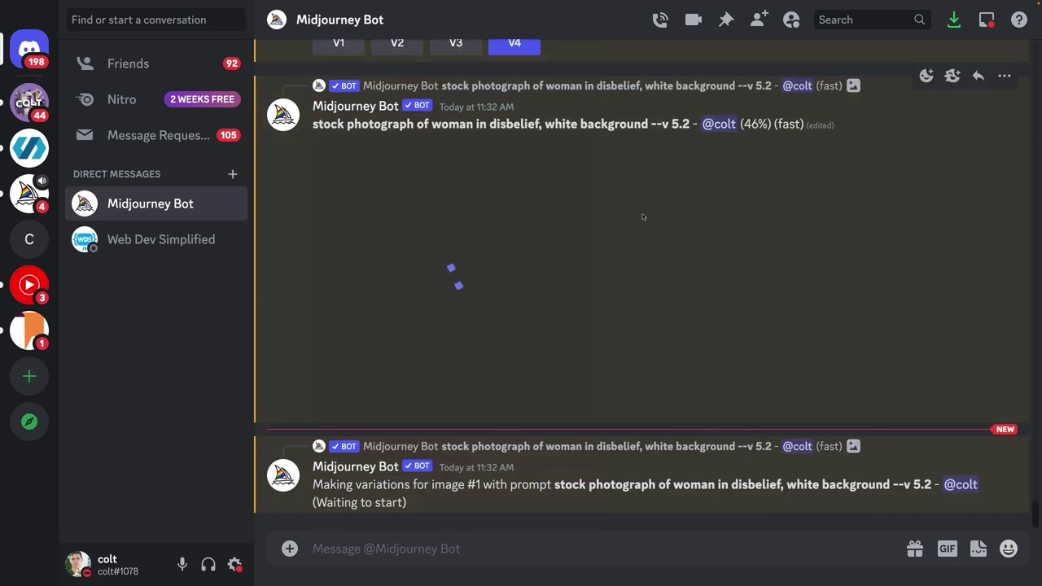
# - Preview the 11:32 image grid full size and close it
pyautogui.scroll(2, 640, 226)
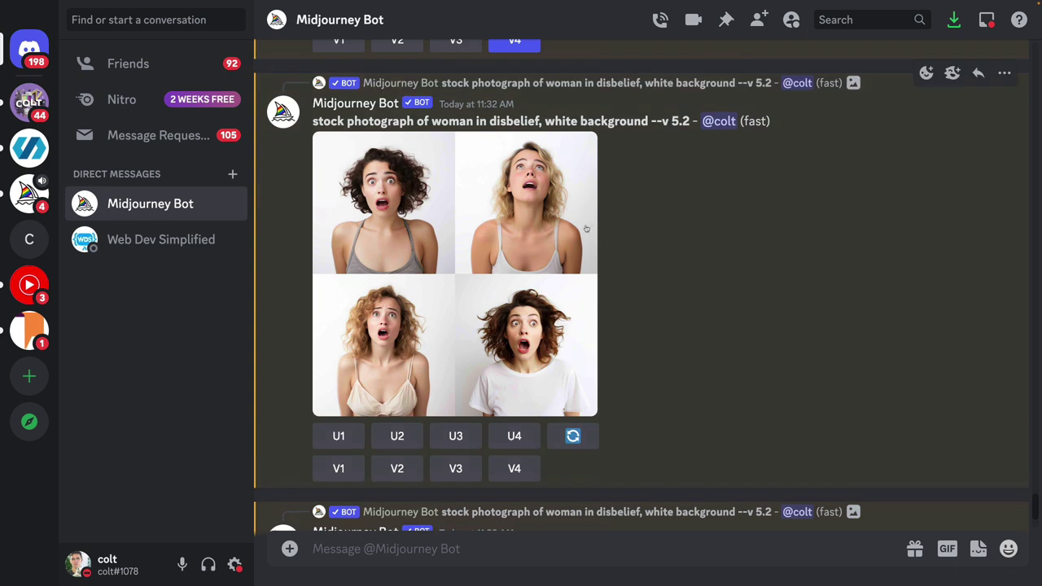
pyautogui.scroll(5, 606, 240)
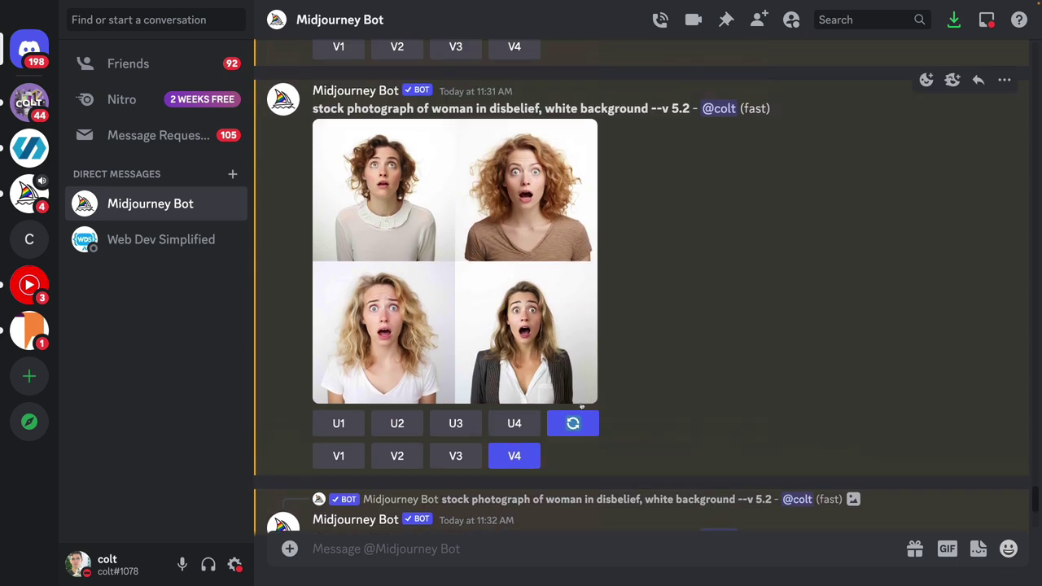
pyautogui.scroll(-5, 578, 423)
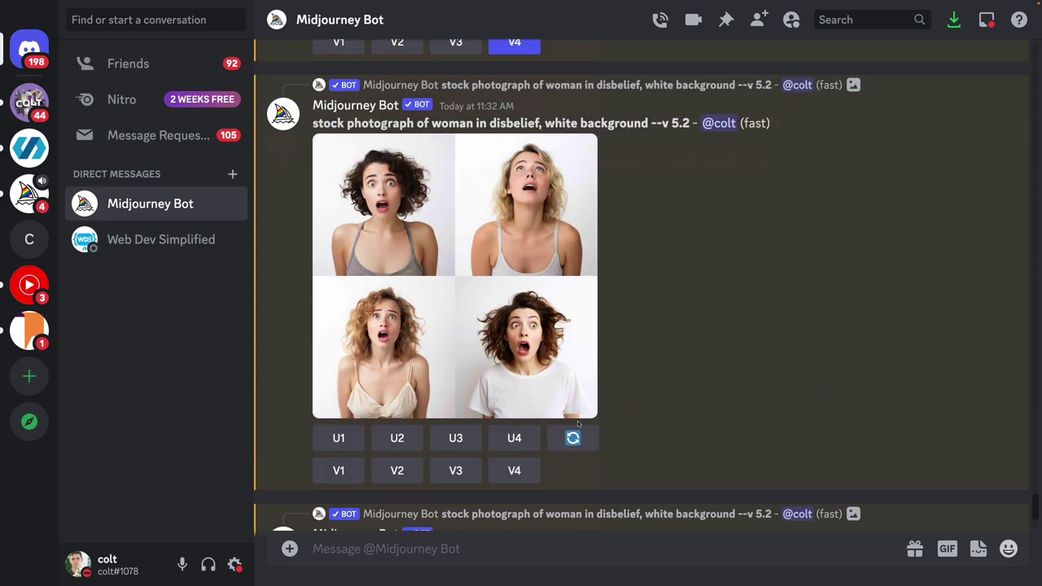
pyautogui.click(435, 296)
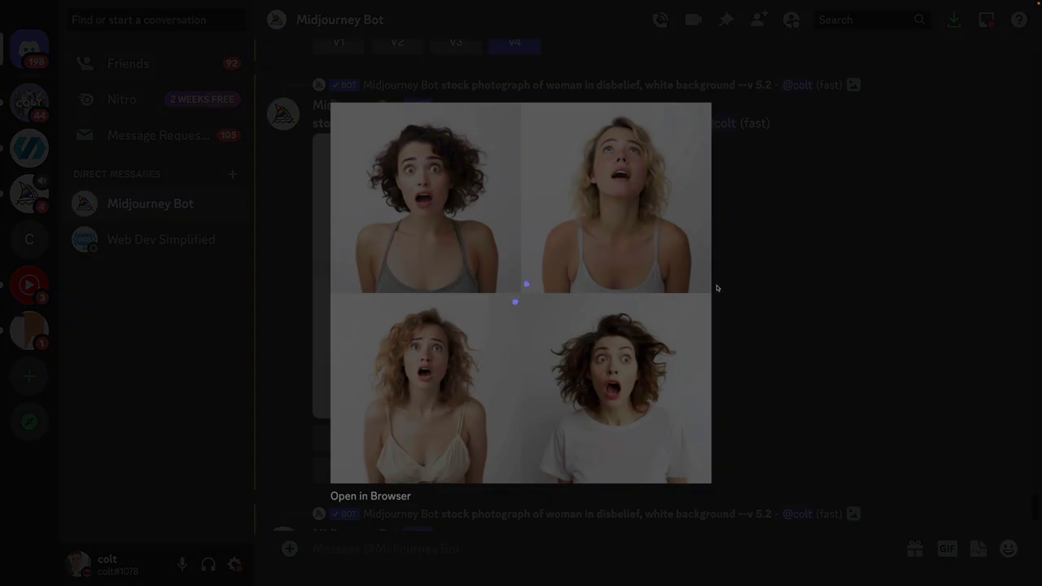
pyautogui.click(759, 290)
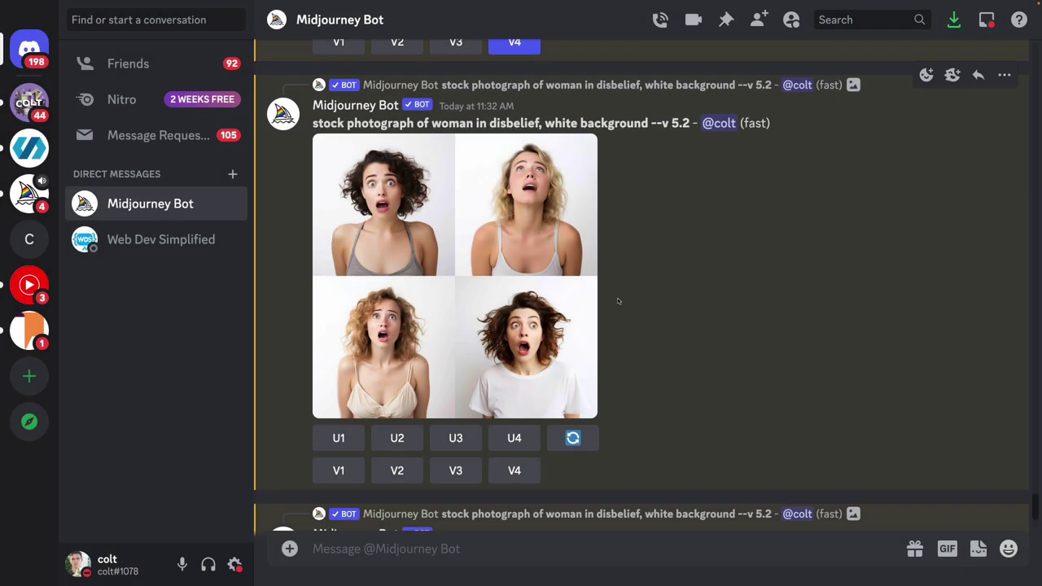
# - Preview the 11:31 grid, then open the Variations (Strong) grid enlarged
pyautogui.scroll(-2, 618, 301)
pyautogui.scroll(-2, 618, 301)
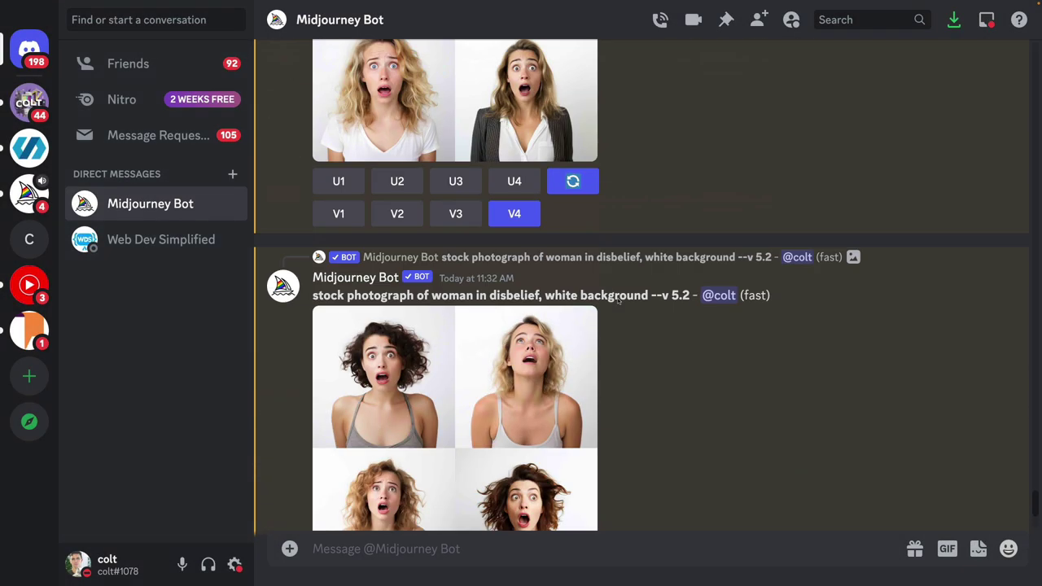
pyautogui.scroll(4, 617, 300)
pyautogui.scroll(-6, 615, 298)
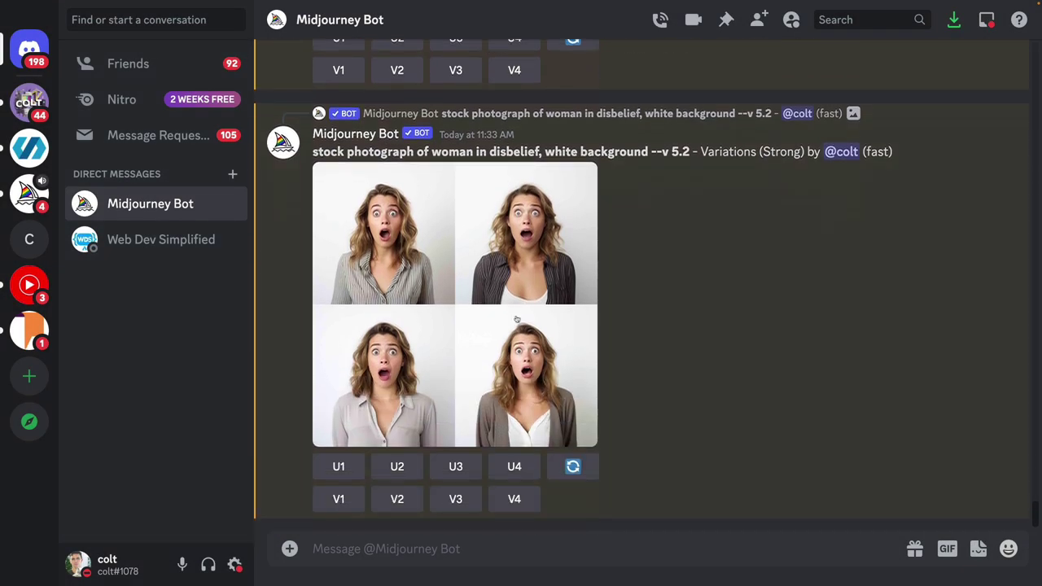
pyautogui.scroll(10, 516, 319)
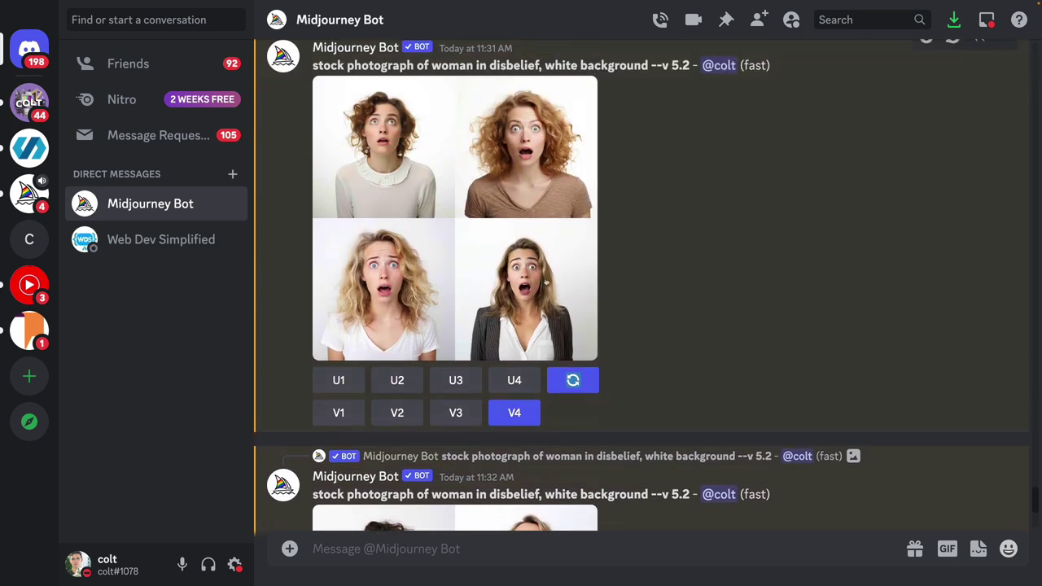
pyautogui.click(530, 307)
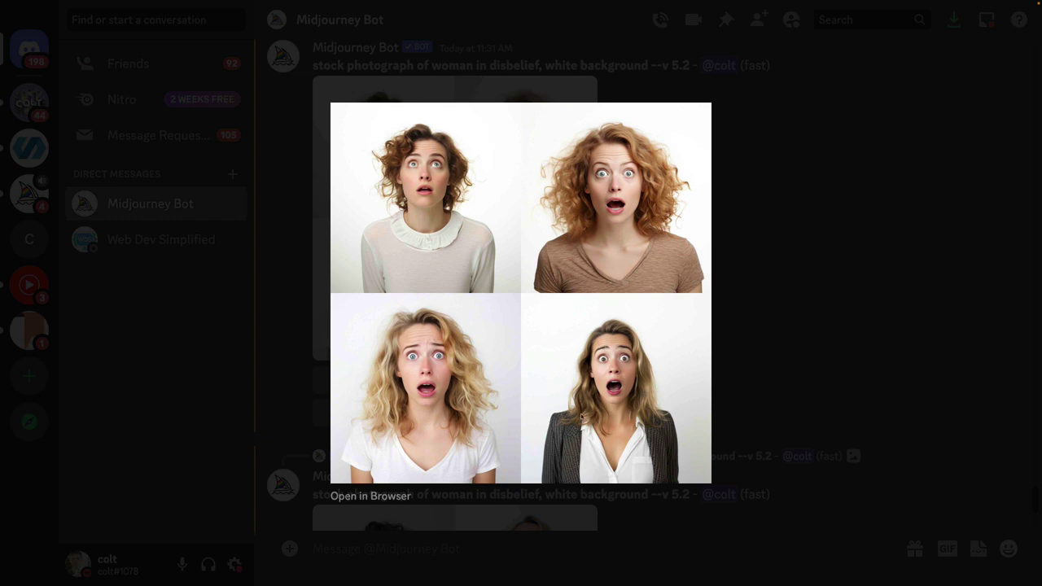
pyautogui.click(774, 398)
pyautogui.scroll(-5, 630, 377)
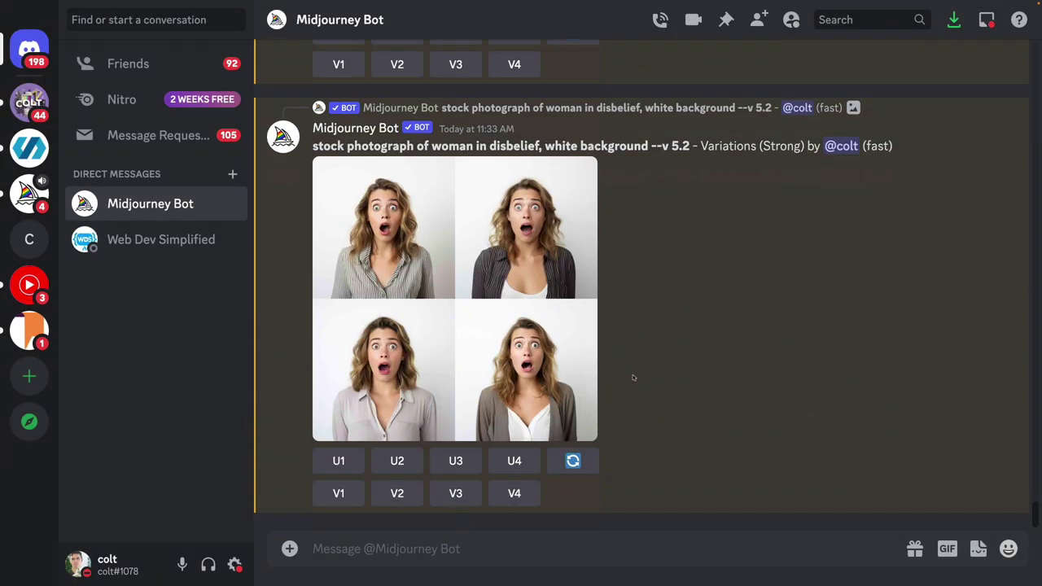
pyautogui.click(523, 305)
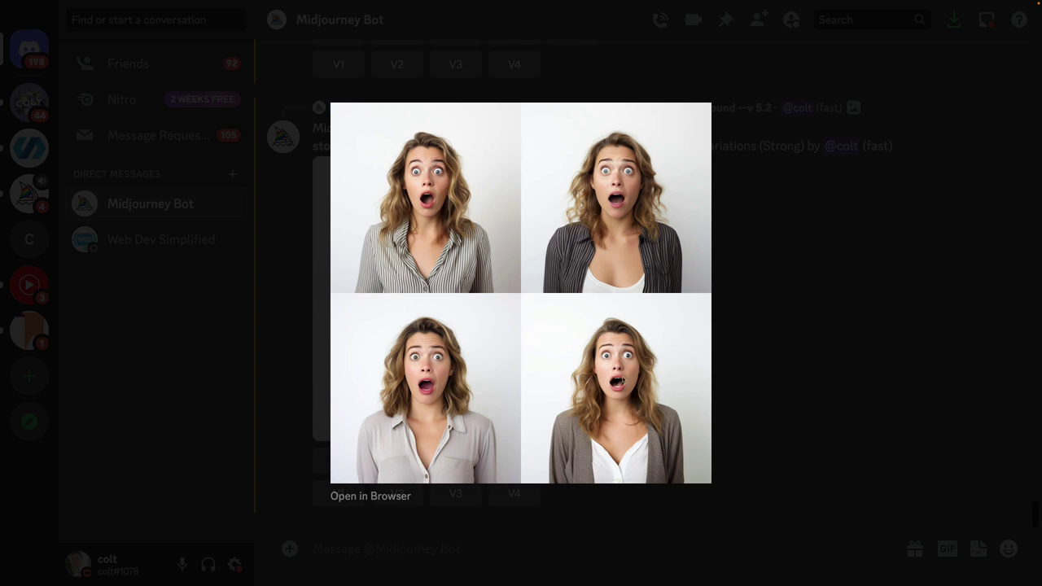
# - Close the image viewer and save the Variations (Strong) grid image
pyautogui.press('Escape')
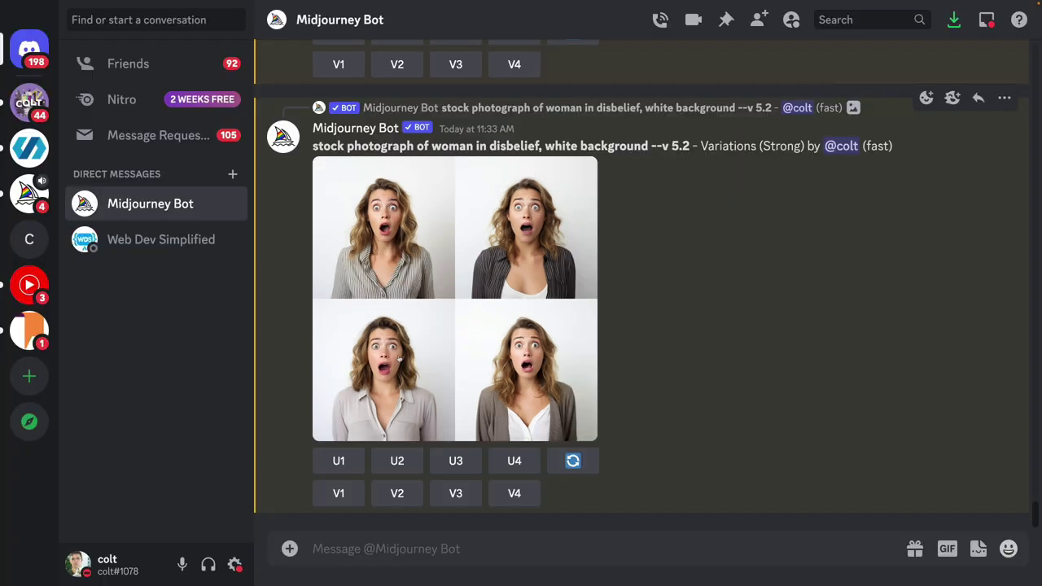
pyautogui.rightClick(475, 343)
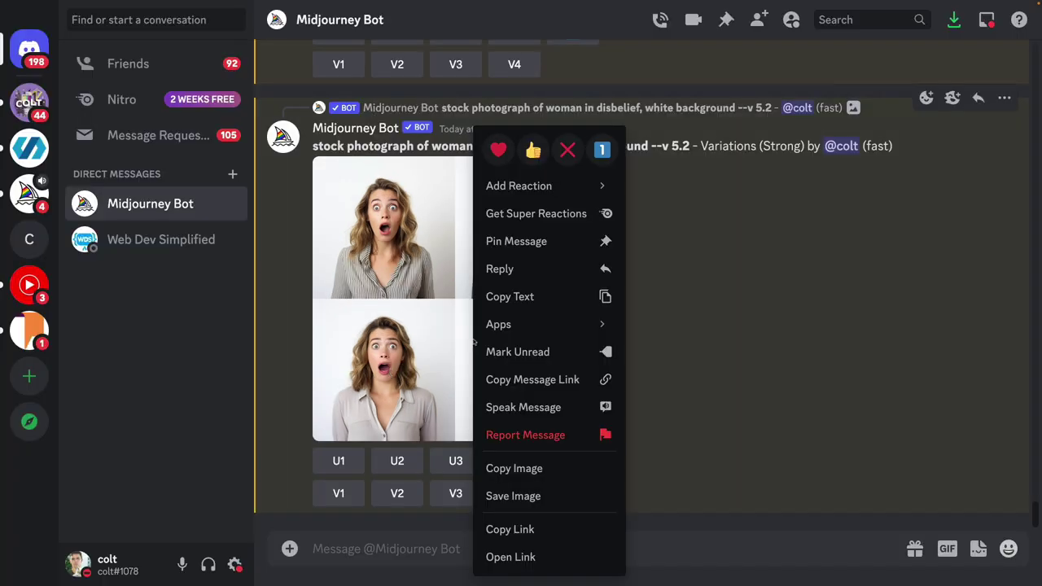
pyautogui.click(515, 496)
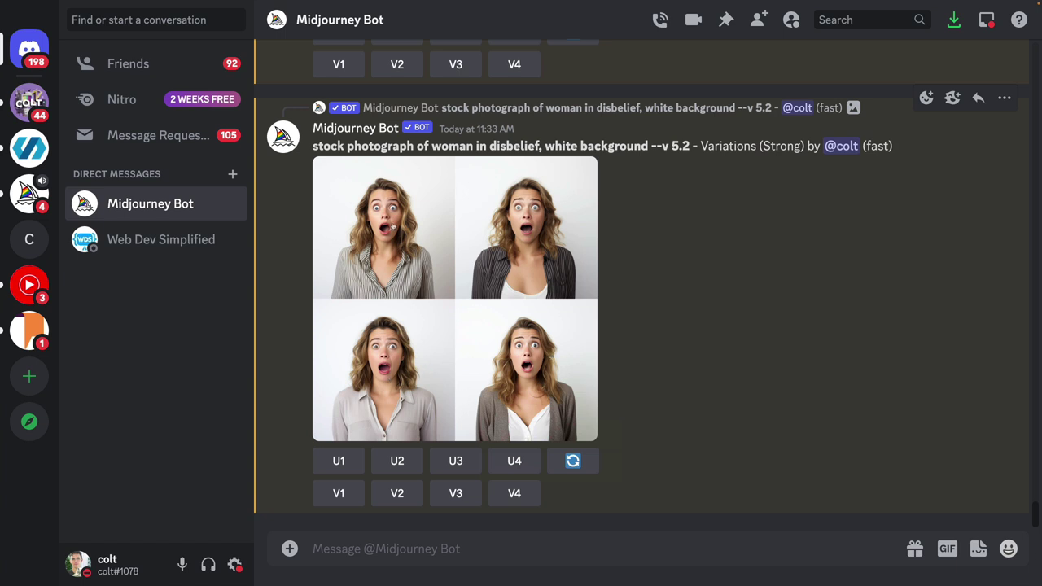
# - Upscale image 3 (U3) and save the upscaled surprised-woman image
pyautogui.click(458, 464)
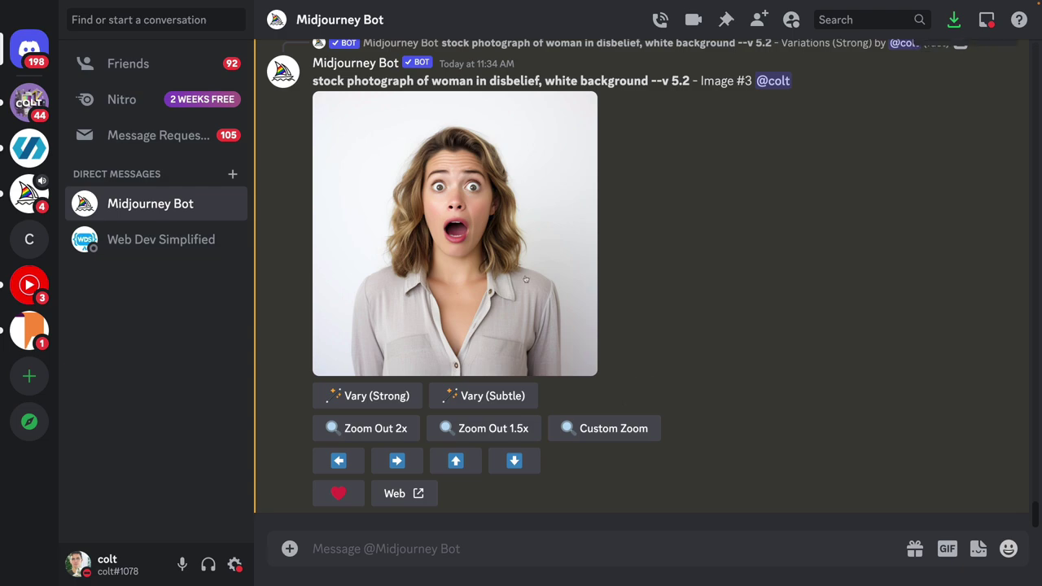
pyautogui.rightClick(525, 277)
pyautogui.click(596, 496)
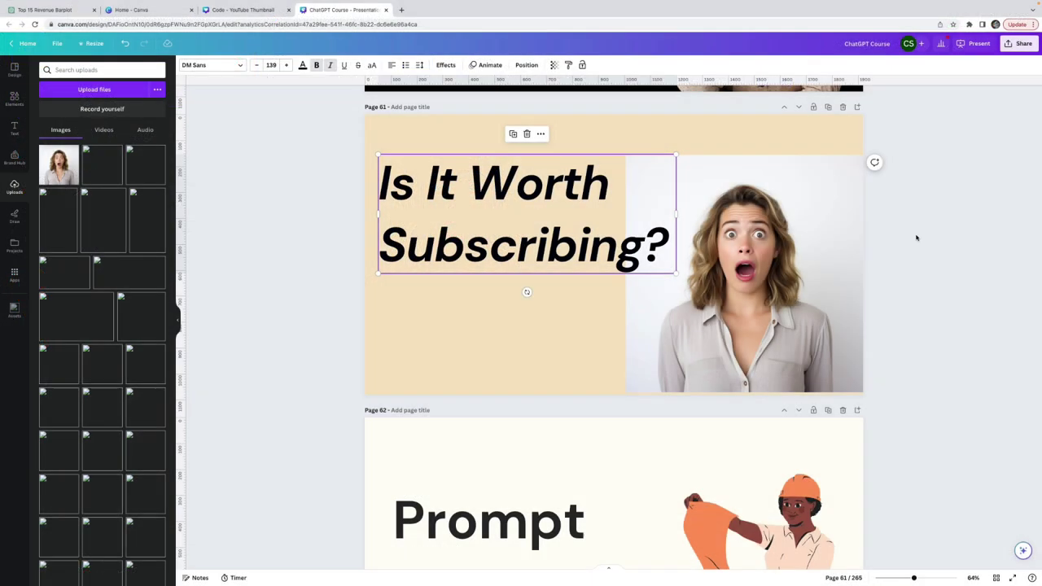
# - Remove the woman photo's white background with Edit photo's BG Remover
pyautogui.click(749, 277)
pyautogui.hotkey('ctrl', '=')
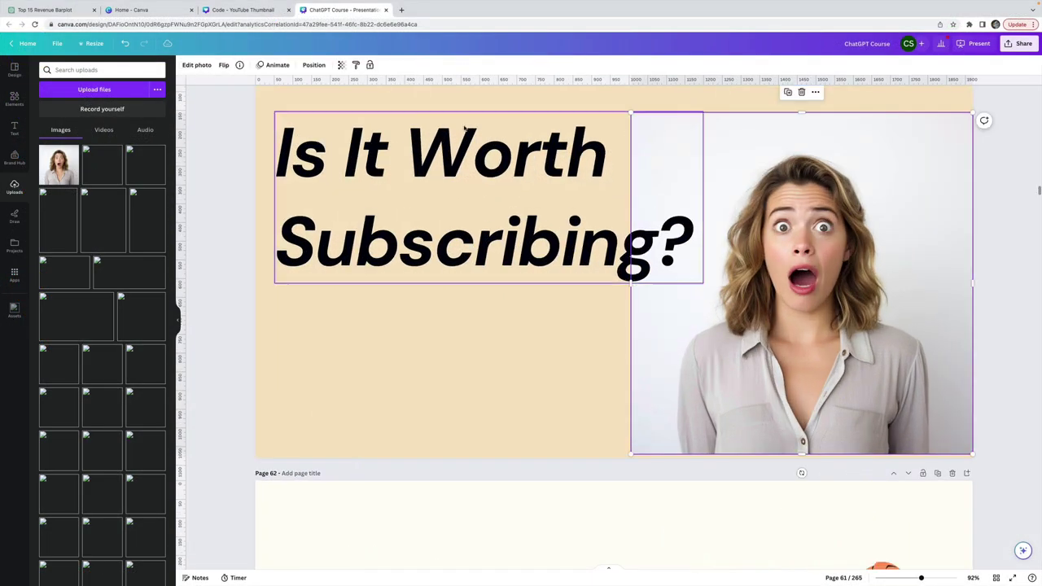
pyautogui.click(196, 65)
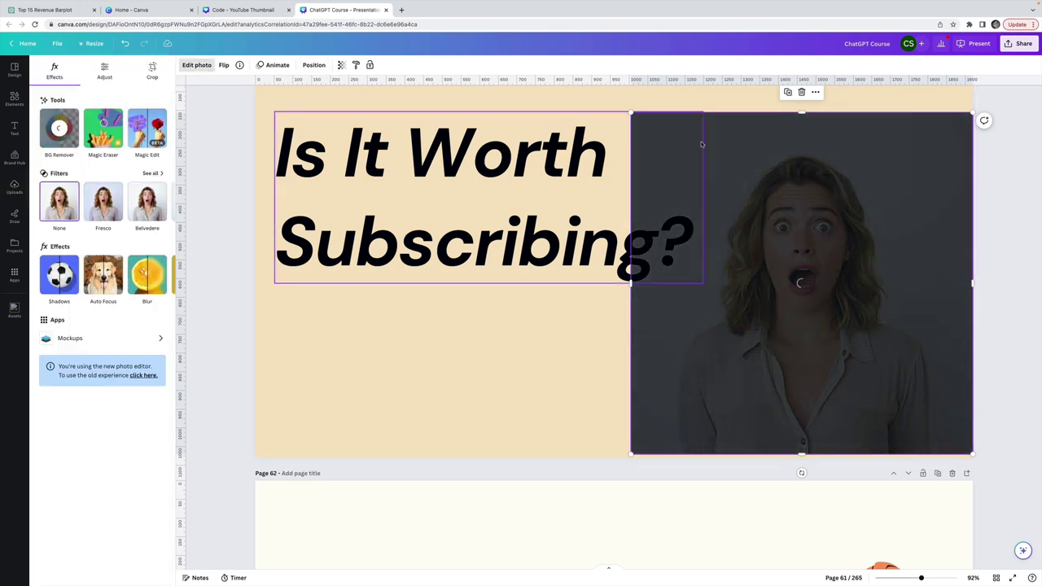
pyautogui.scroll(1, 549, 246)
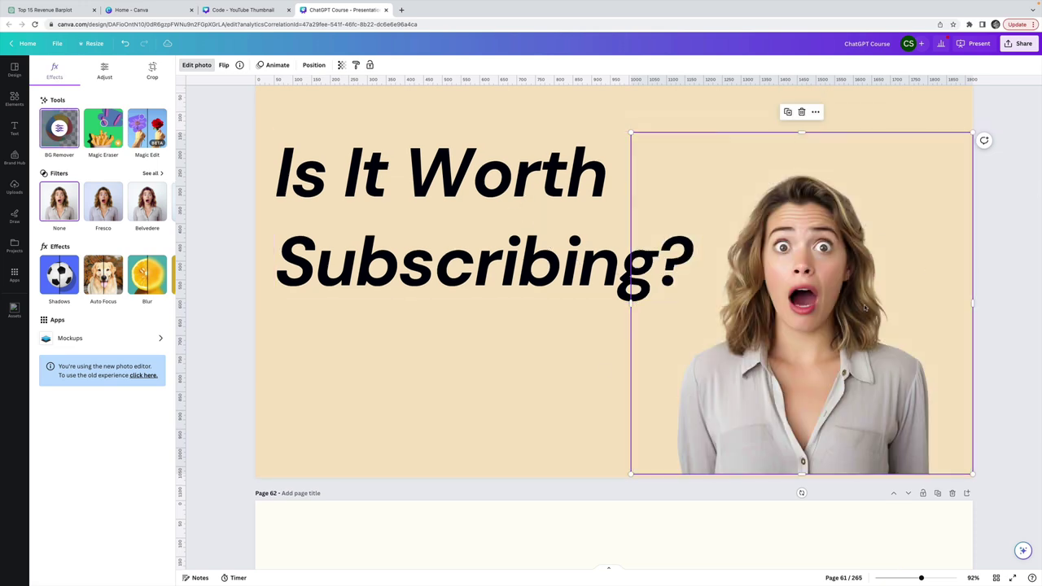
pyautogui.scroll(-5, 615, 326)
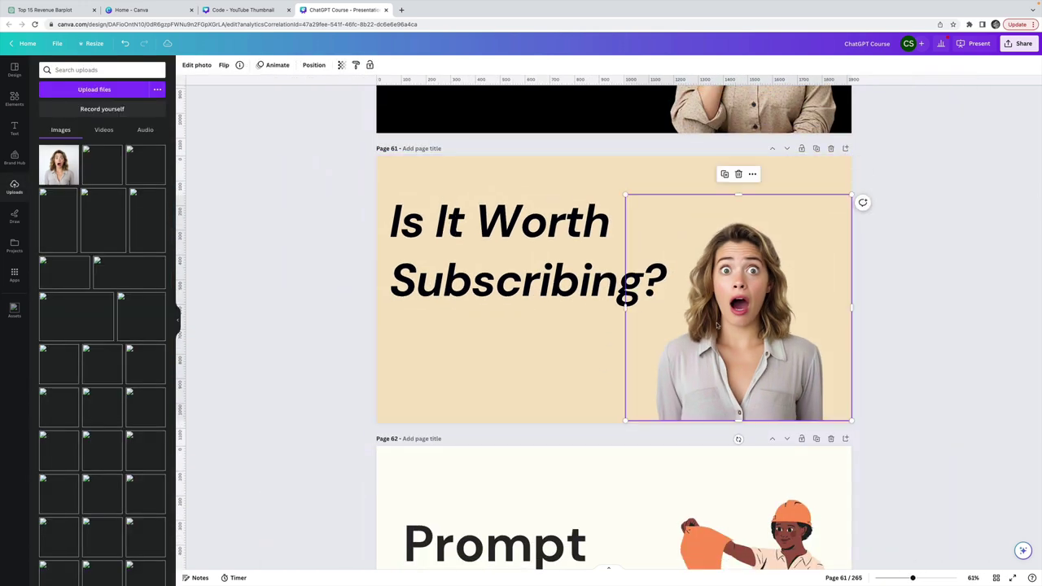
pyautogui.scroll(-3, 717, 323)
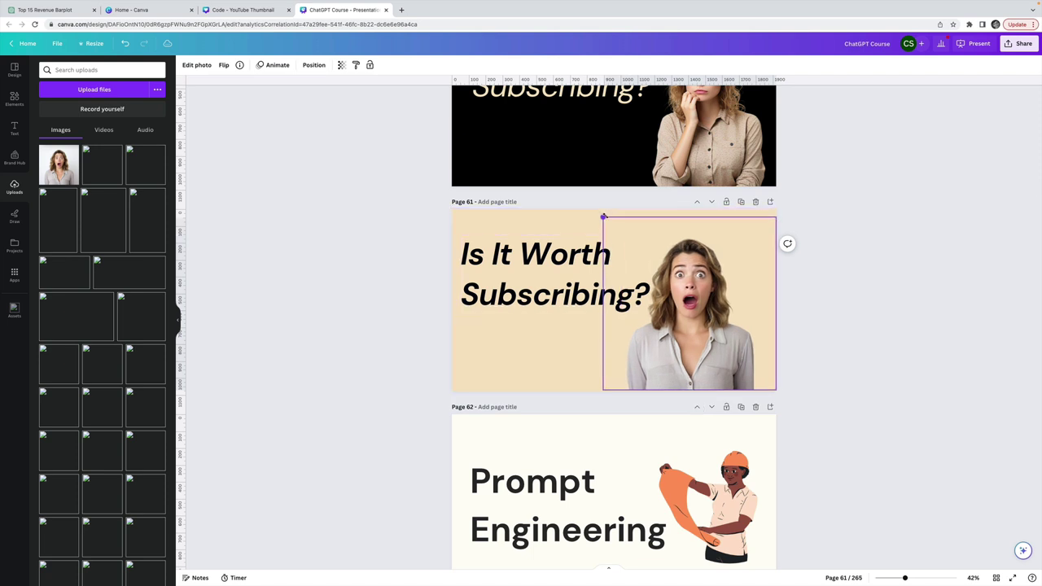
# - Nudge the photo slightly right on page 61, then select the page 60 photo
pyautogui.moveTo(720, 301); pyautogui.dragTo(739, 302)
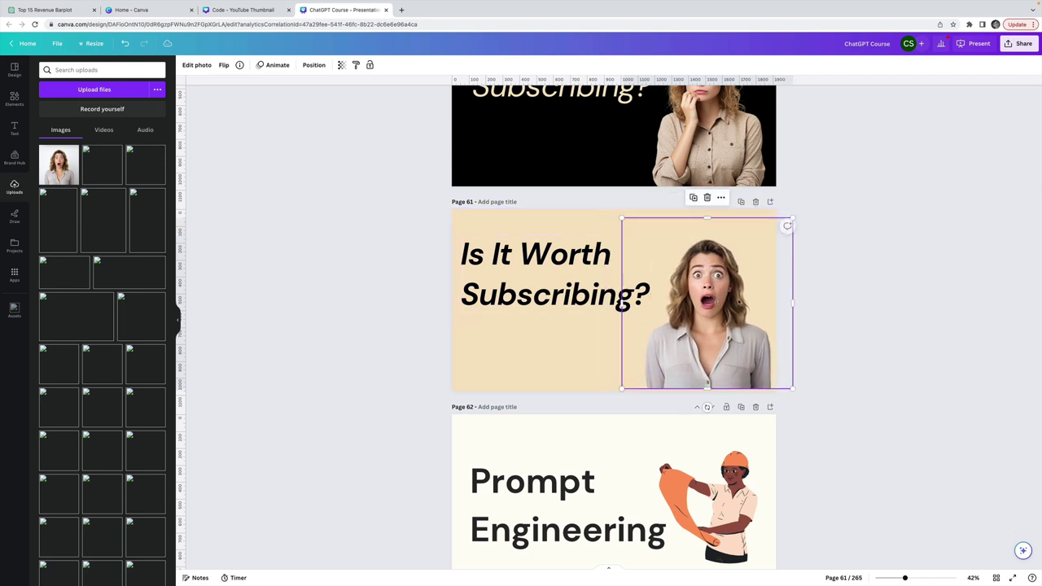
pyautogui.click(849, 369)
pyautogui.scroll(-3, 782, 407)
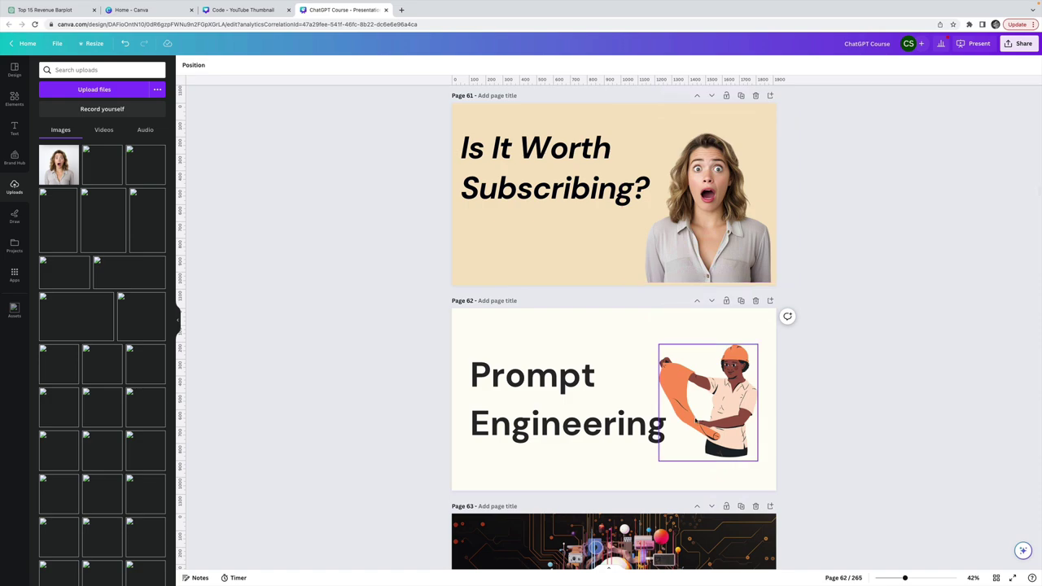
pyautogui.scroll(10, 716, 326)
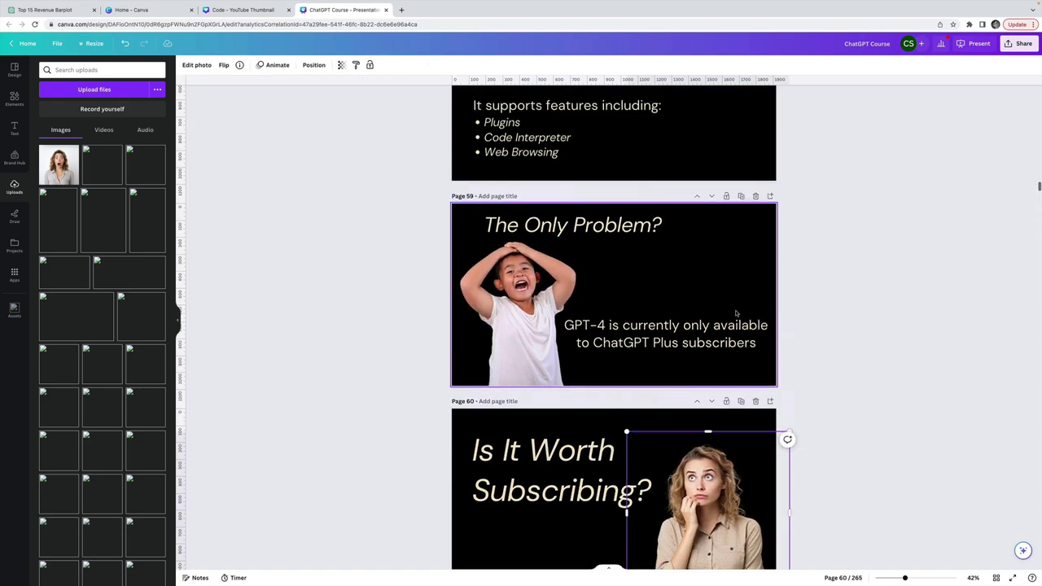
pyautogui.click(778, 504)
pyautogui.scroll(8, 680, 293)
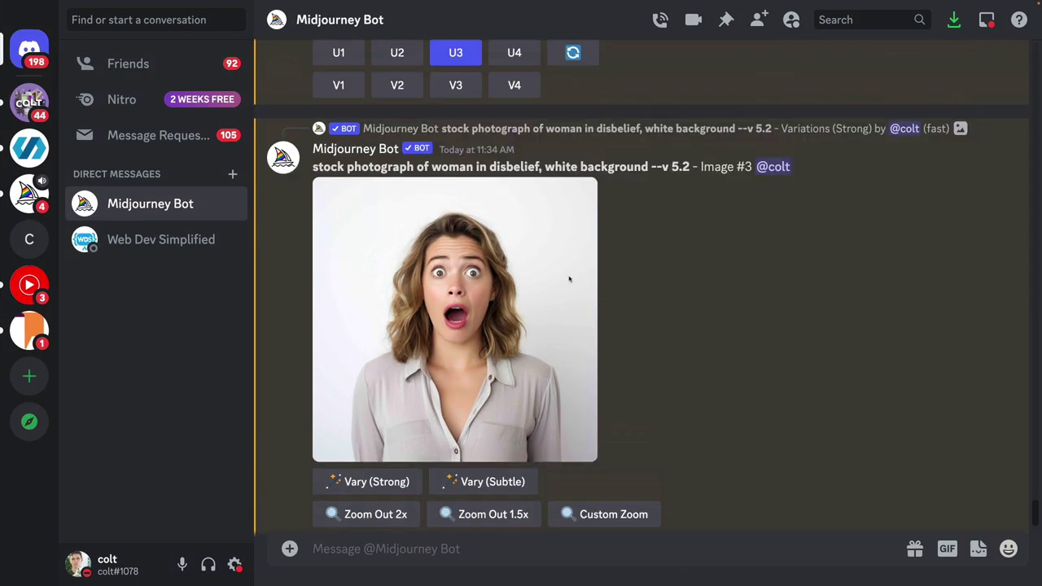
# - Scroll the Midjourney Bot chat down to the upscaled Image #3 of the surprised woman
pyautogui.scroll(15, 569, 279)
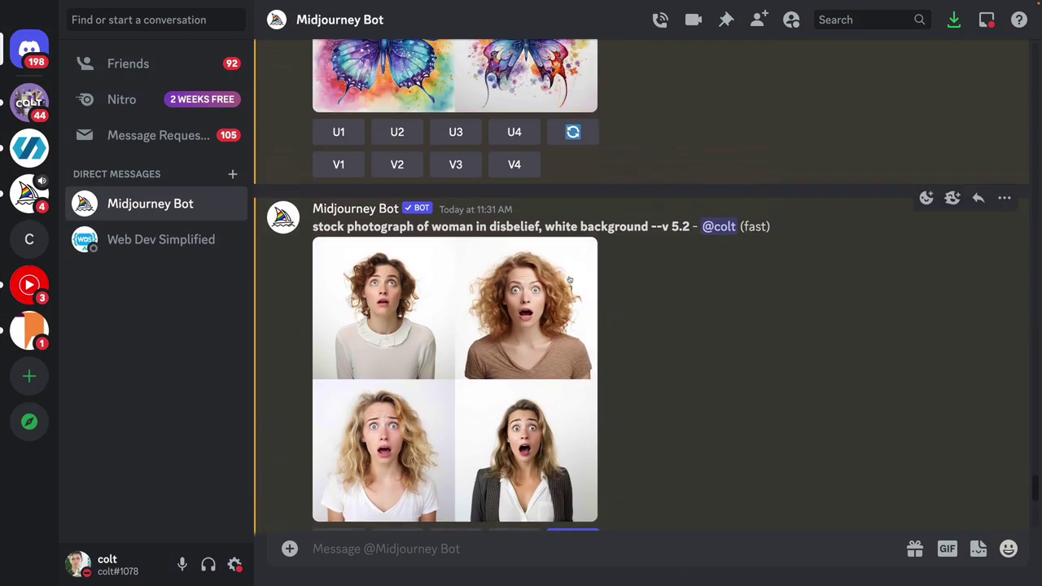
pyautogui.scroll(-1, 569, 280)
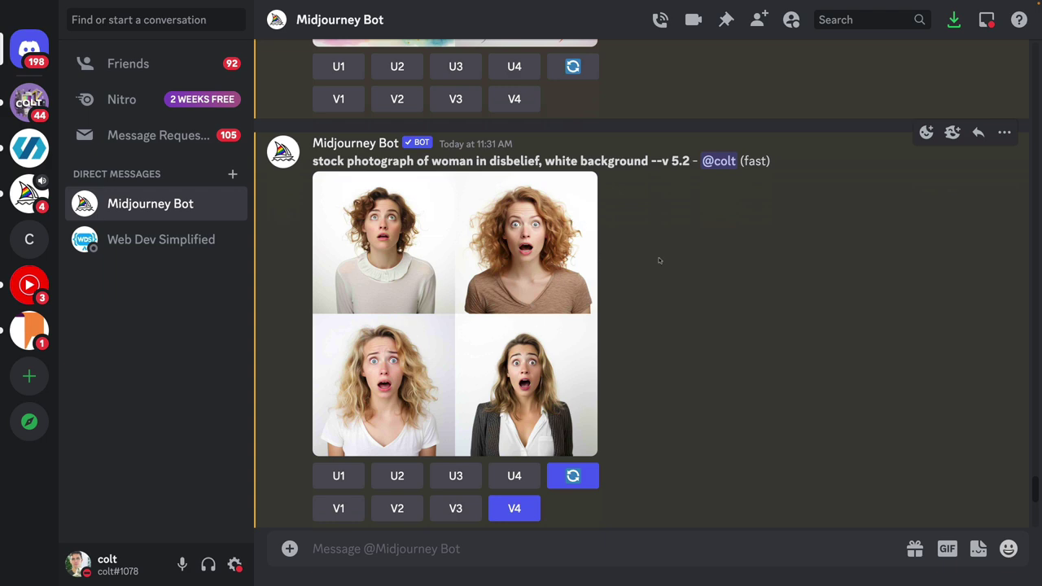
pyautogui.scroll(-5, 660, 261)
pyautogui.scroll(-15, 659, 260)
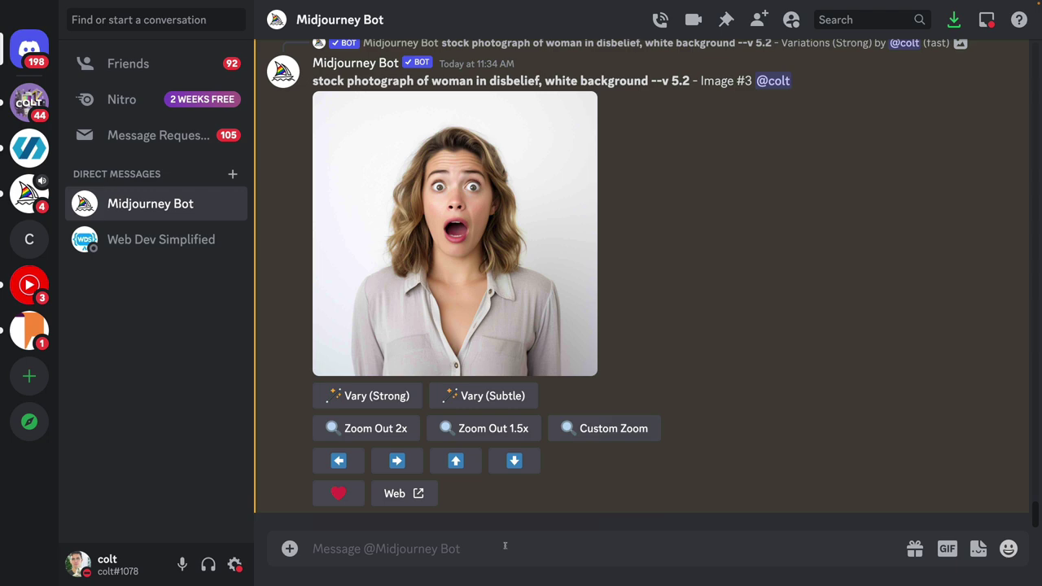
# - Start an /imagine prompt reading 'imagination, colorful,'
pyautogui.write('/imagine')
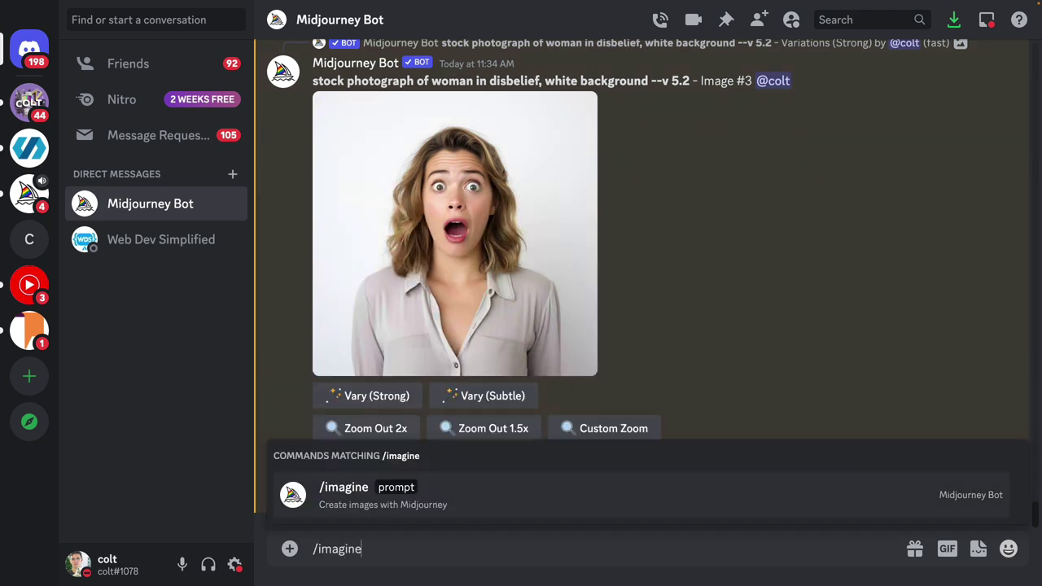
pyautogui.click(444, 505)
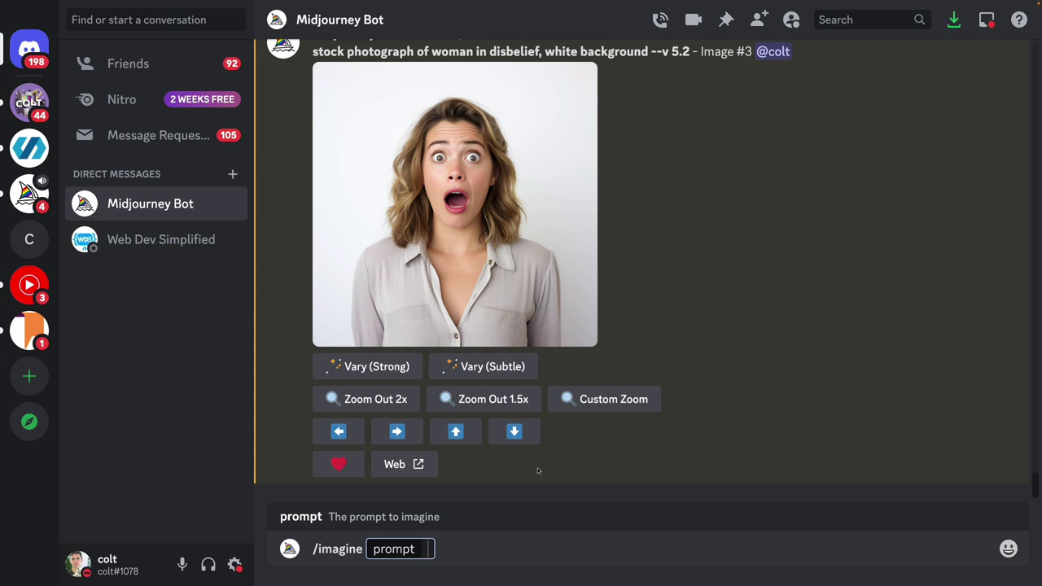
pyautogui.write('mi')
pyautogui.press('BackSpace')
pyautogui.press('BackSpace')
pyautogui.write('im')
pyautogui.press('BackSpace')
pyautogui.press('BackSpace')
pyautogui.write('imagination,')
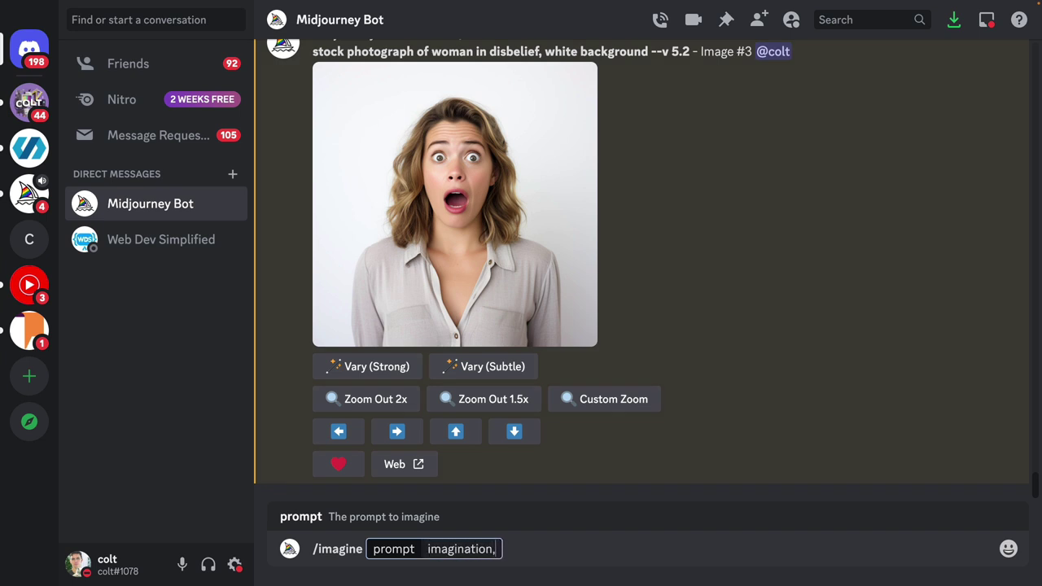
pyautogui.write(' colorful,')
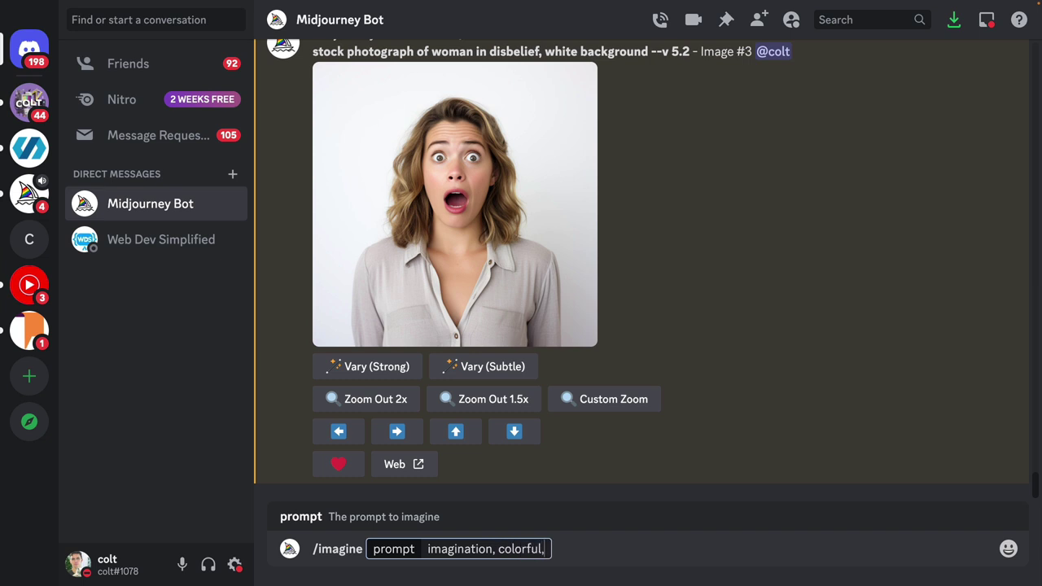
# - Edit the prompt to 'risograph of imagination, nature, camera' and submit it
pyautogui.click(426, 548)
pyautogui.write('risogr')
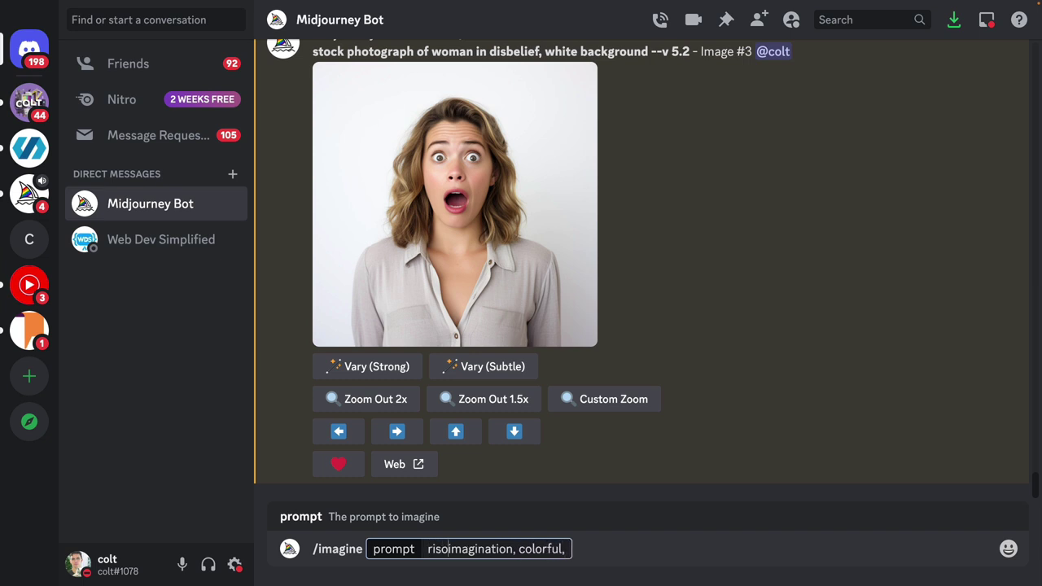
pyautogui.write('aph,')
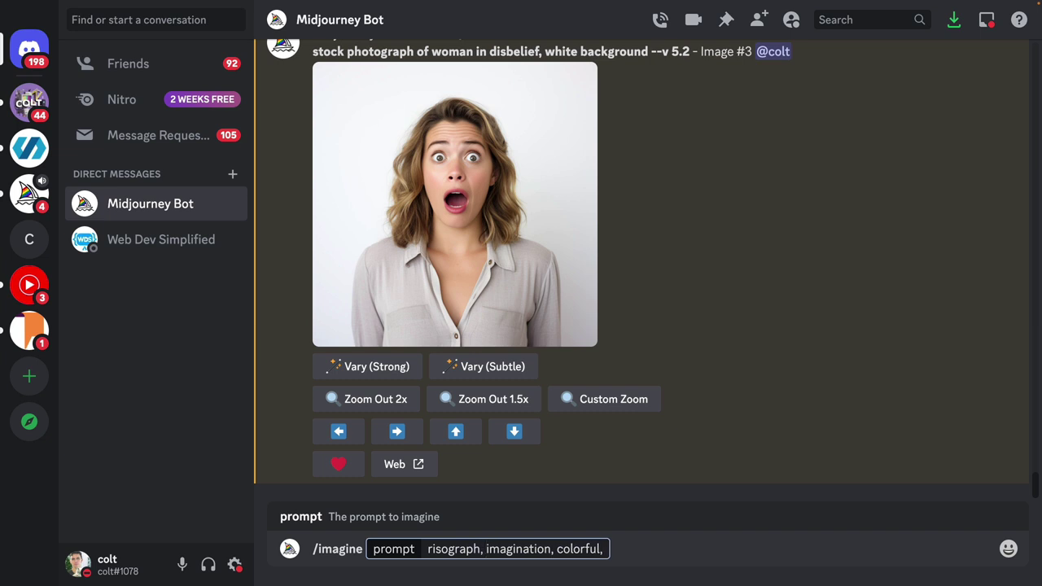
pyautogui.press('BackSpace')
pyautogui.press('BackSpace')
pyautogui.write('of')
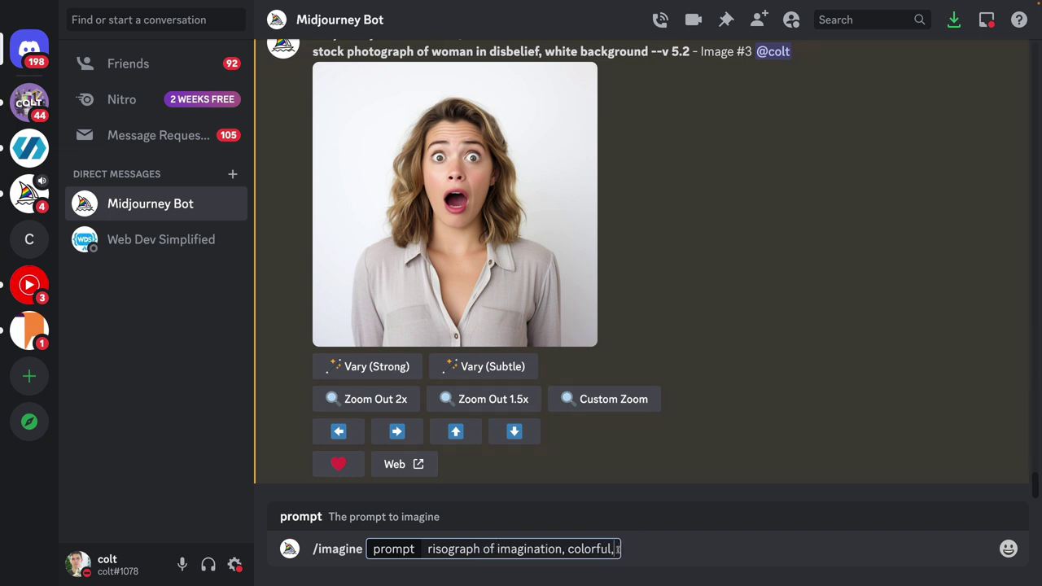
pyautogui.moveTo(617, 551); pyautogui.dragTo(568, 550)
pyautogui.press('BackSpace')
pyautogui.write('nat')
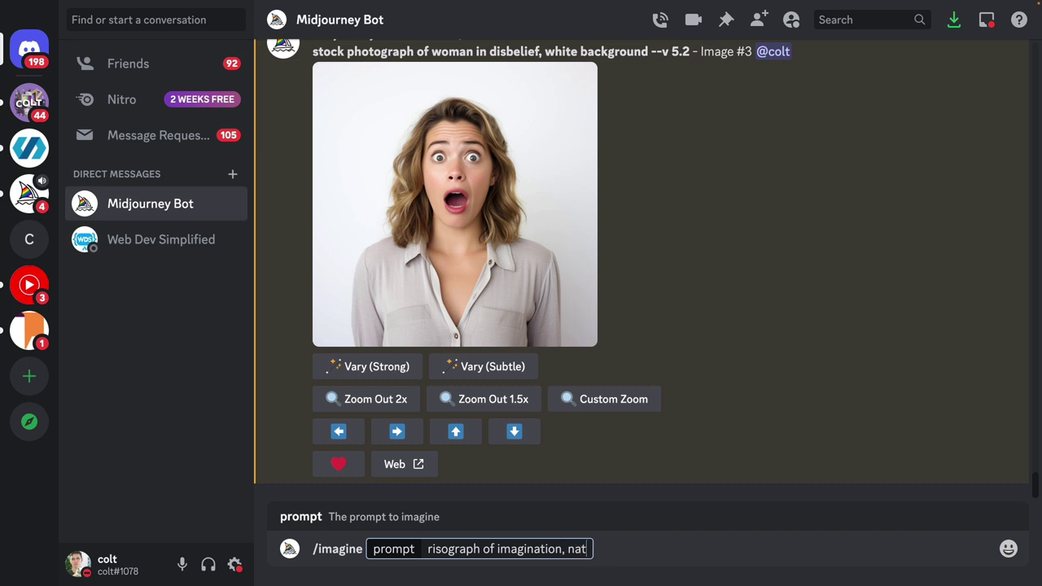
pyautogui.write('ure, camre')
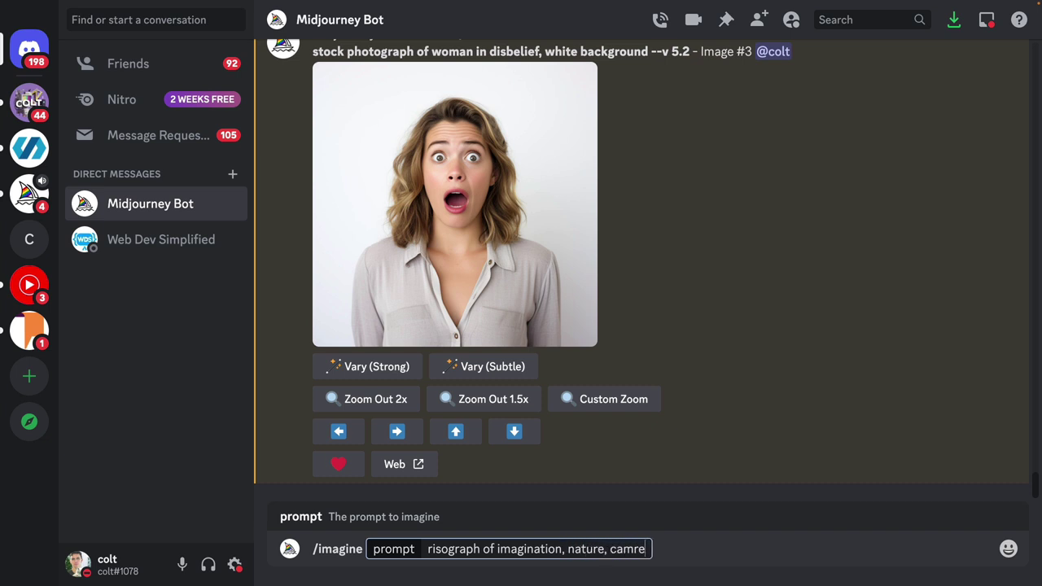
pyautogui.press('BackSpace')
pyautogui.press('BackSpace')
pyautogui.write('era')
pyautogui.press('Return')
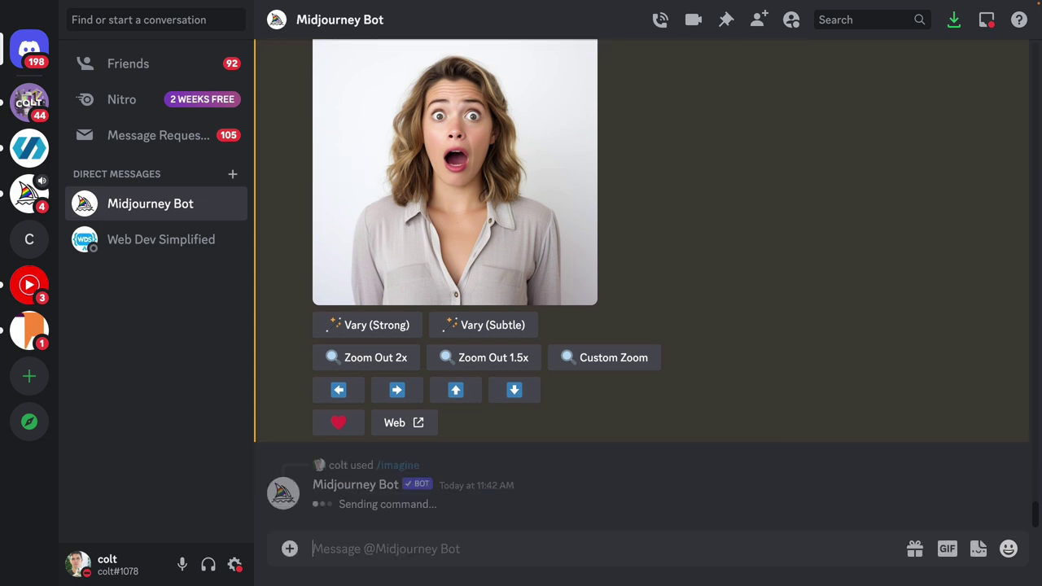
# - Resend the prompt with --ar 16:9 appended, then send it once more
pyautogui.press('Up')
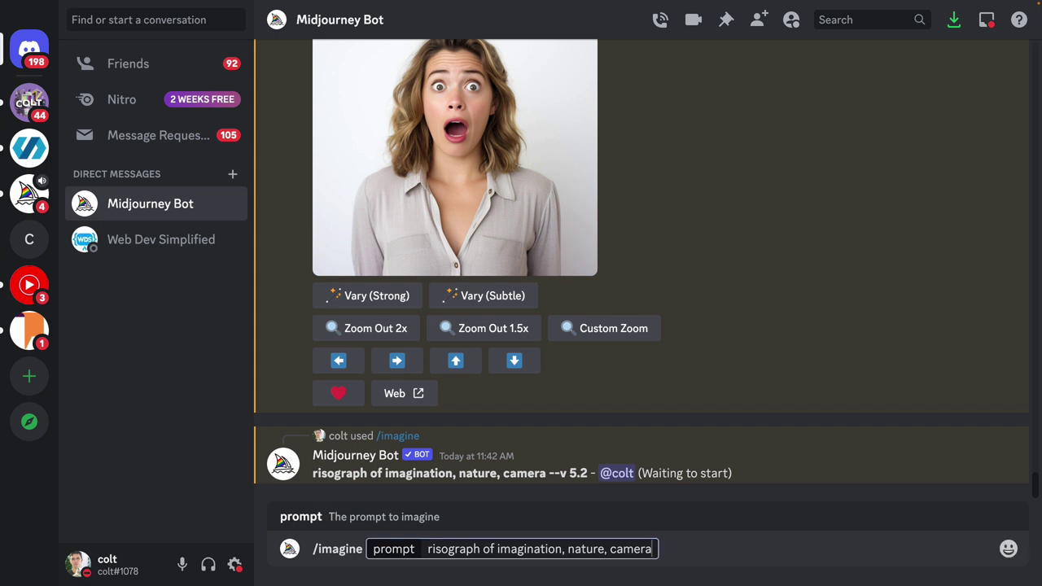
pyautogui.write('--ar')
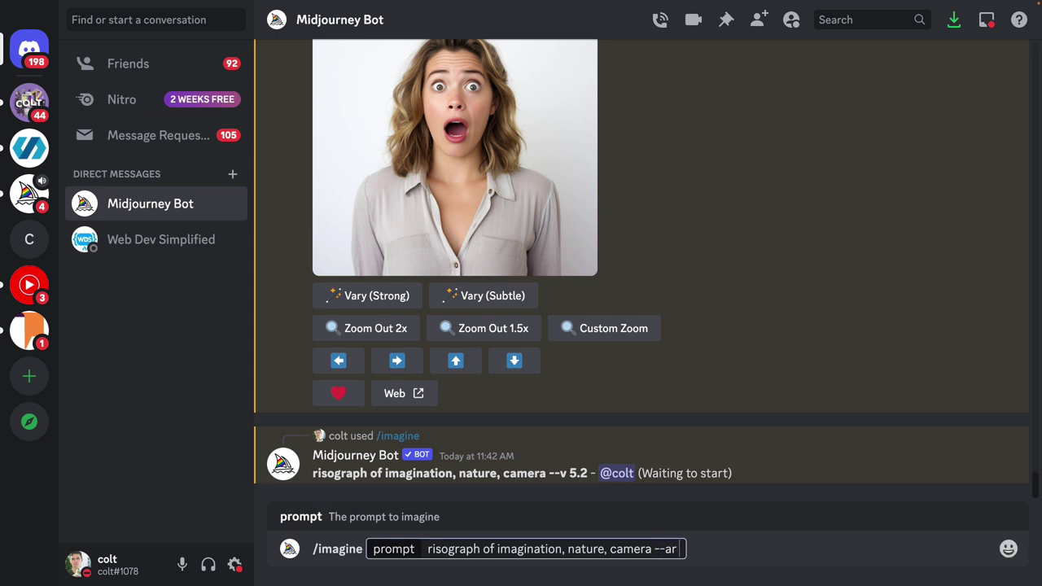
pyautogui.write(' 16:9')
pyautogui.press('Return')
pyautogui.press('Up')
pyautogui.press('Return')
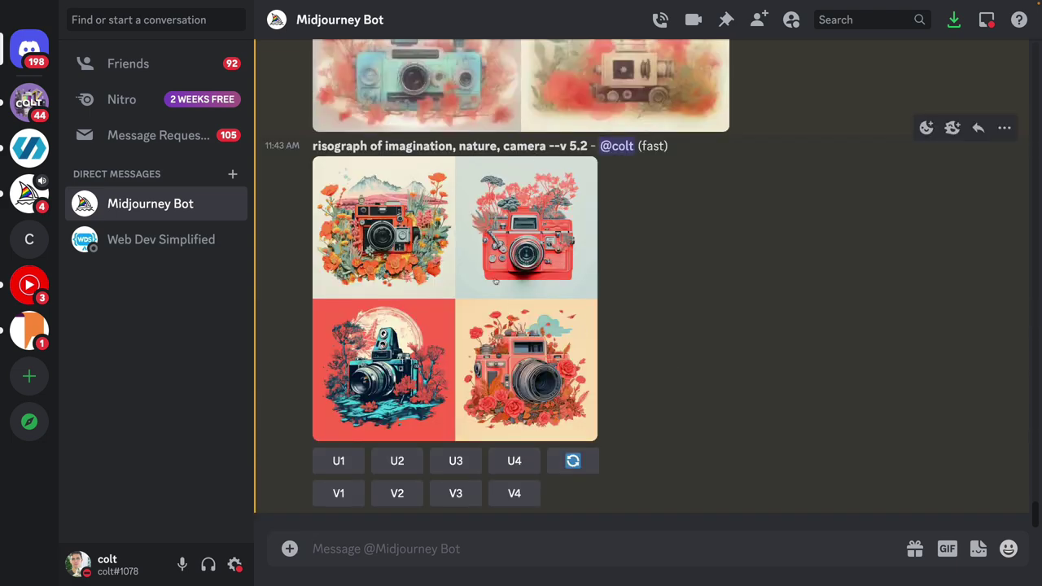
# - Enlarge the 16:9 camera grid, close it, then enlarge the latest fantasy-landscape grid
pyautogui.click(493, 281)
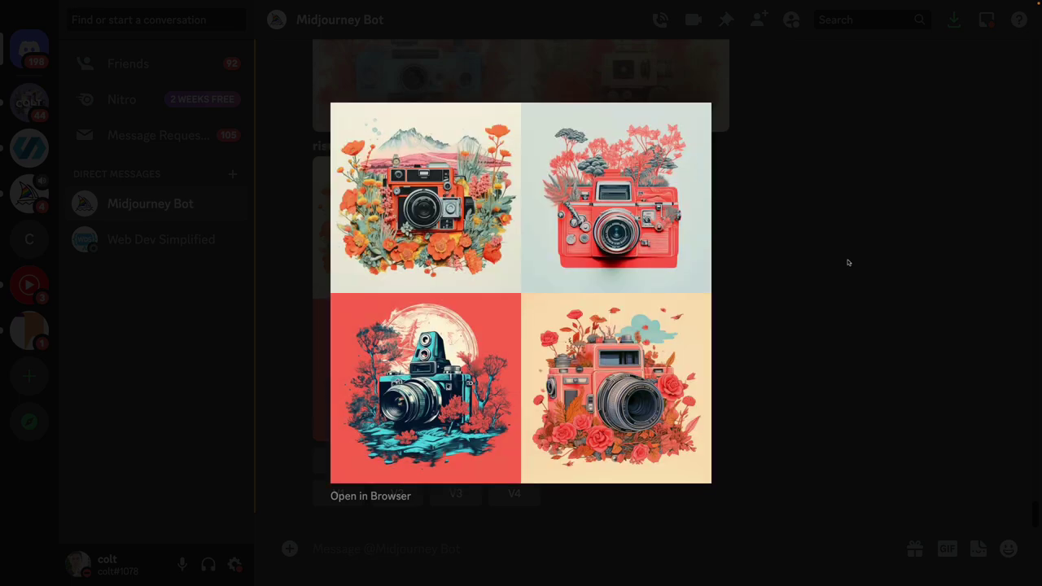
pyautogui.click(849, 262)
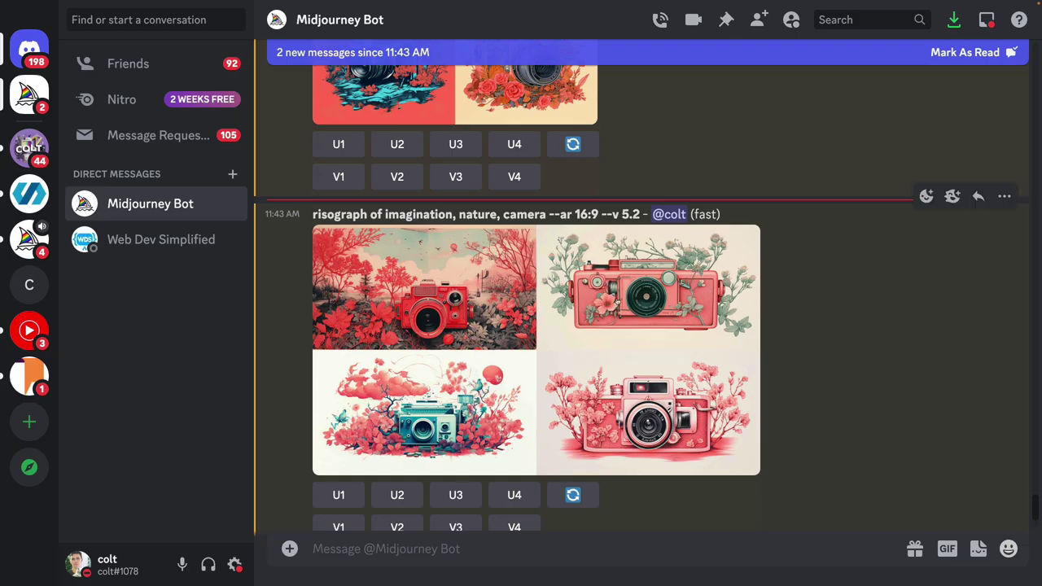
pyautogui.click(516, 294)
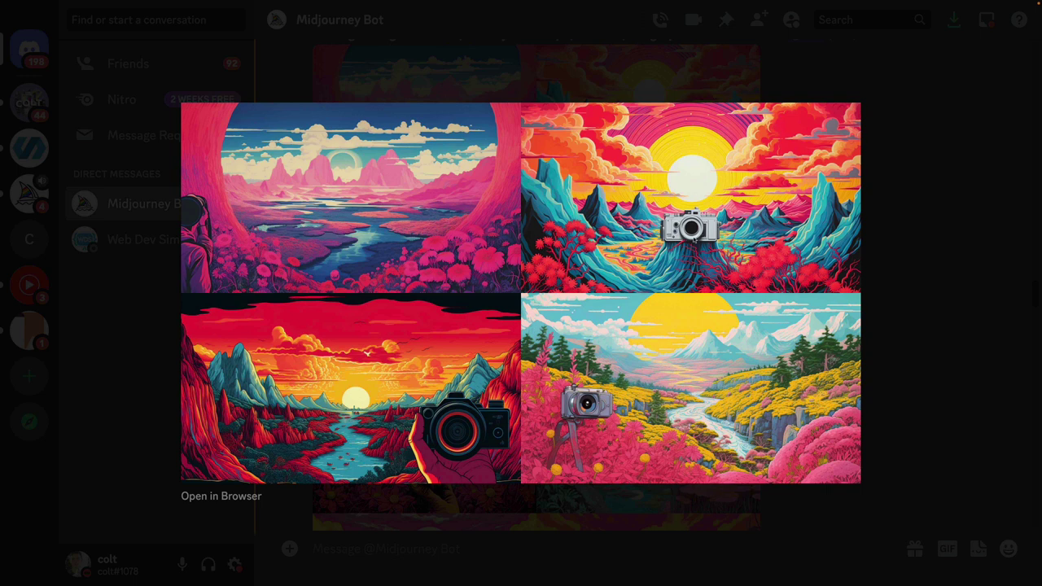
# - Upscale landscape image 2, the camera before a blazing sun, and view it full size
pyautogui.click(906, 233)
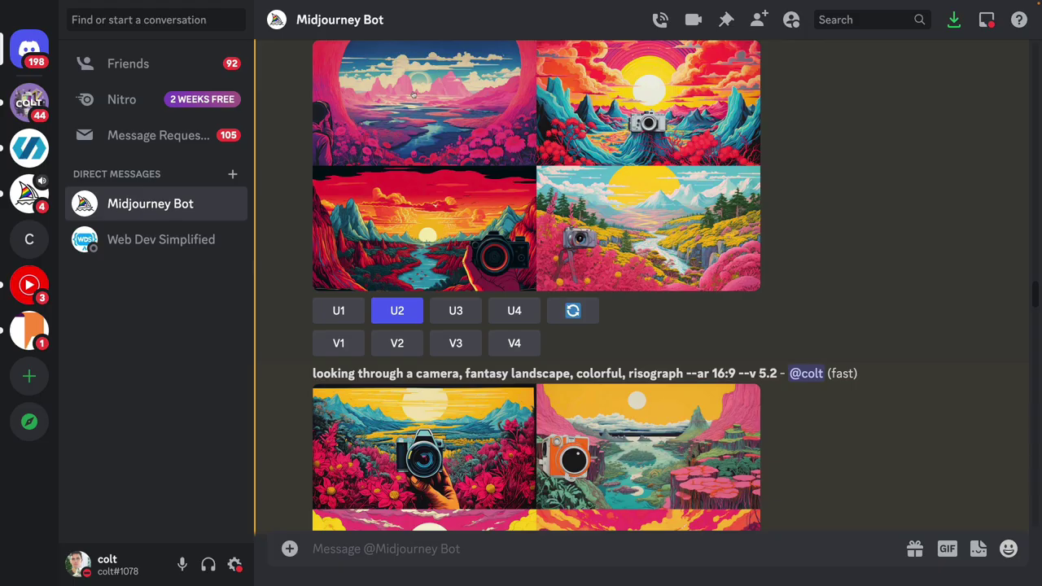
pyautogui.click(397, 310)
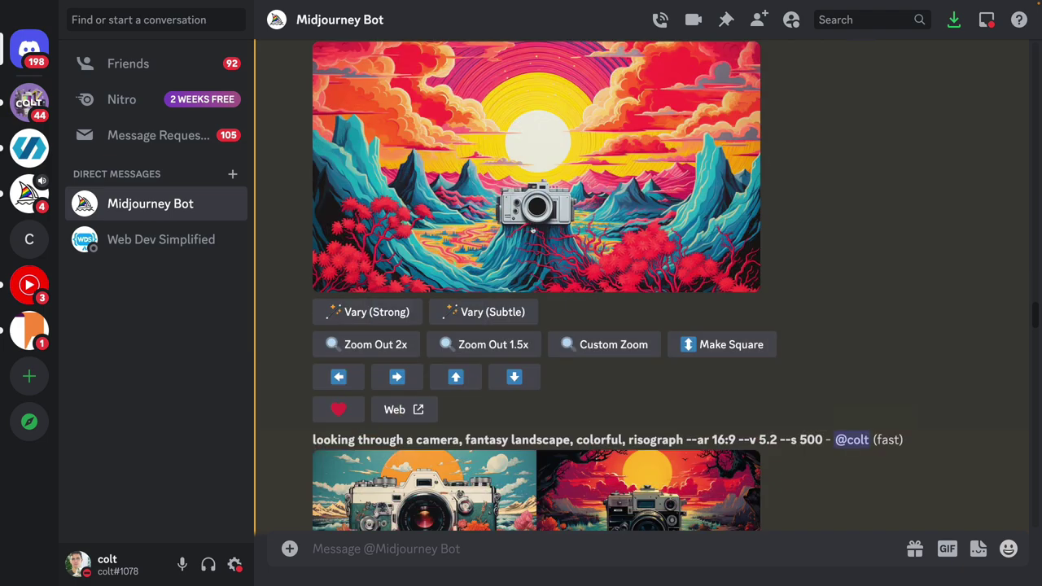
pyautogui.click(532, 230)
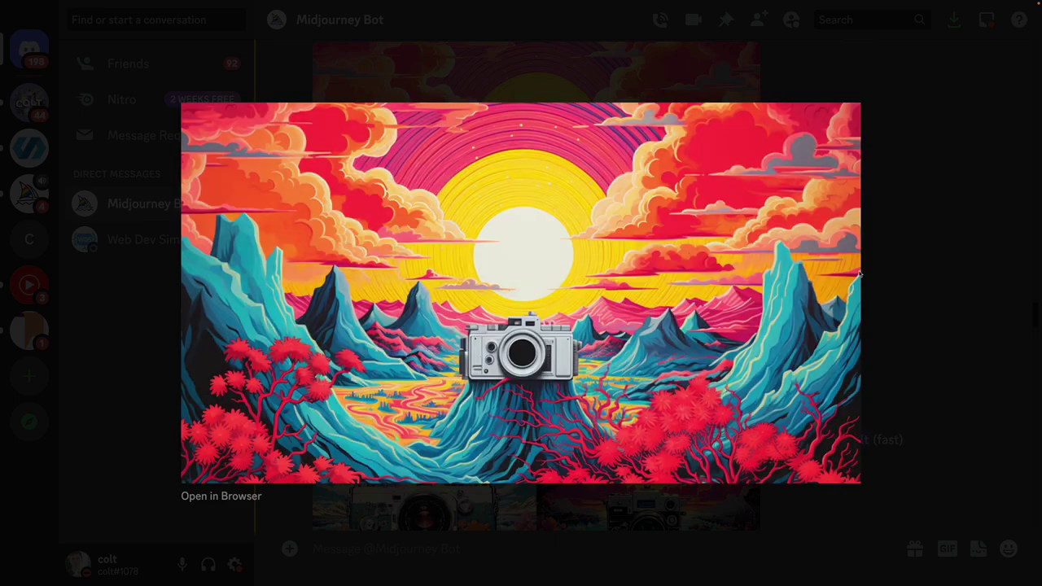
pyautogui.click(885, 269)
pyautogui.rightClick(661, 195)
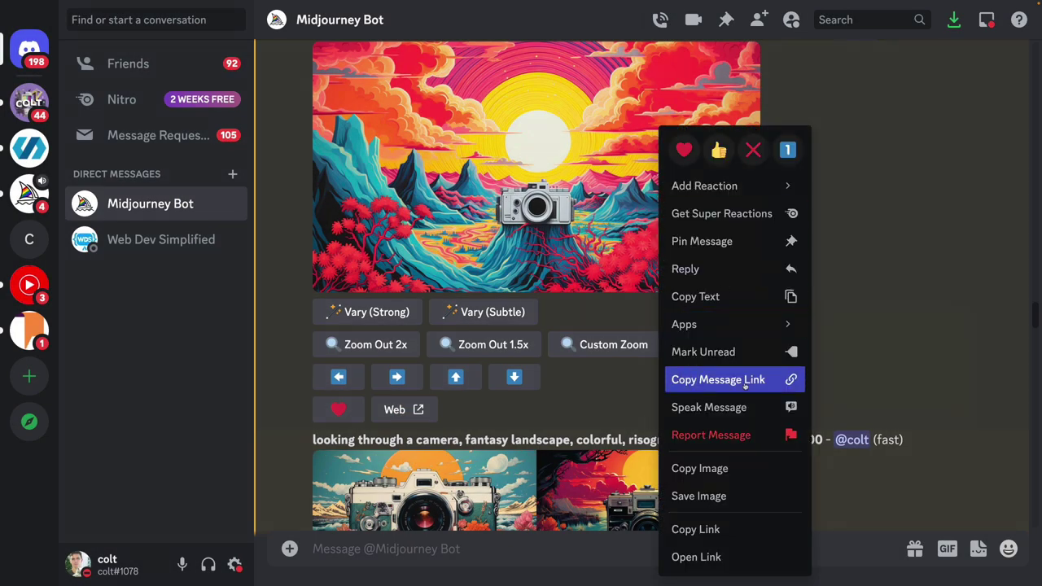
pyautogui.click(852, 325)
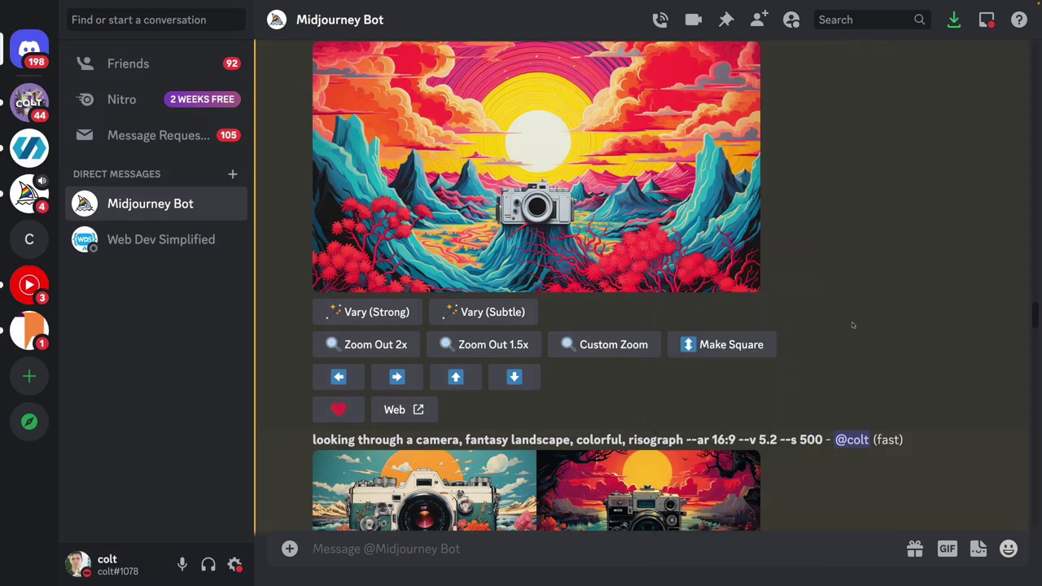
# - Request Vary (Subtle), Vary (Strong), Zoom Out 2x and a downward pan, then enlarge the newest grid
pyautogui.click(483, 312)
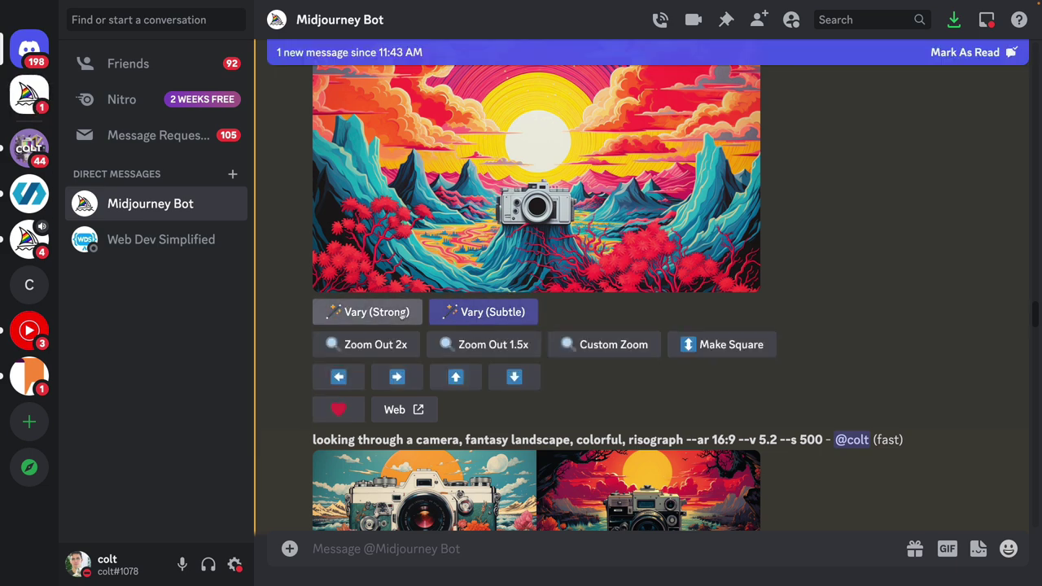
pyautogui.click(403, 316)
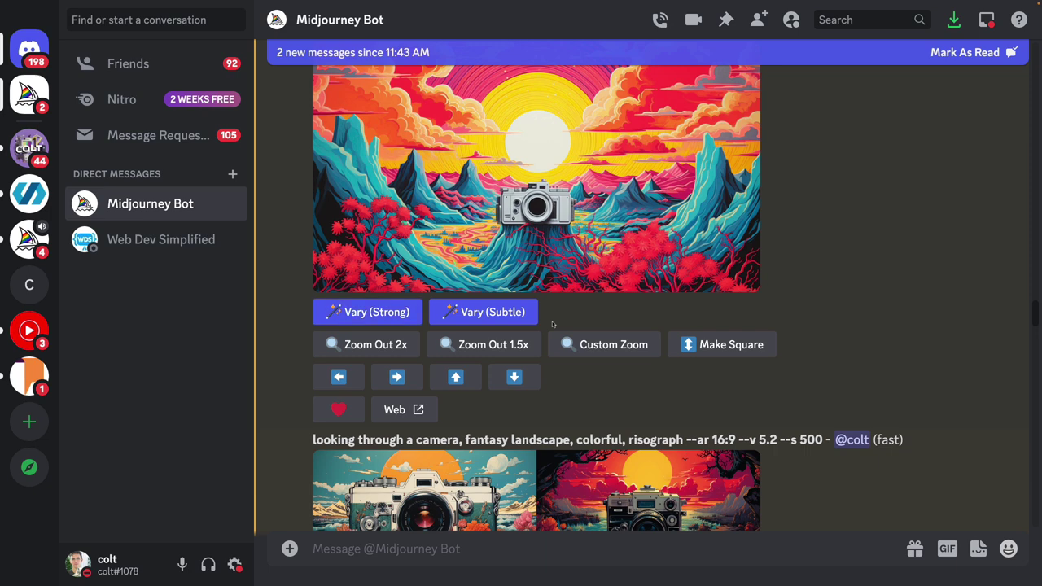
pyautogui.click(395, 346)
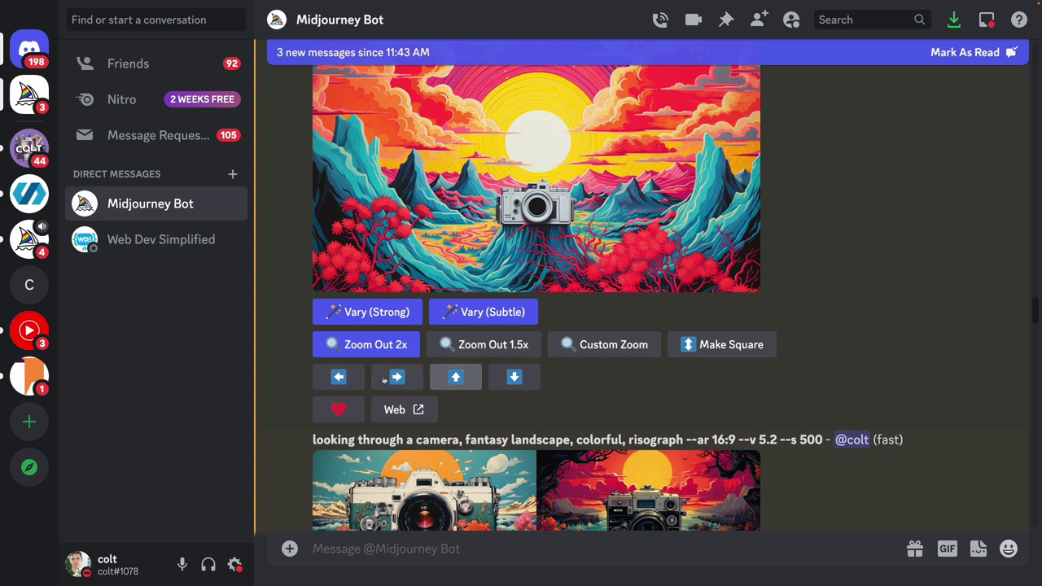
pyautogui.click(528, 379)
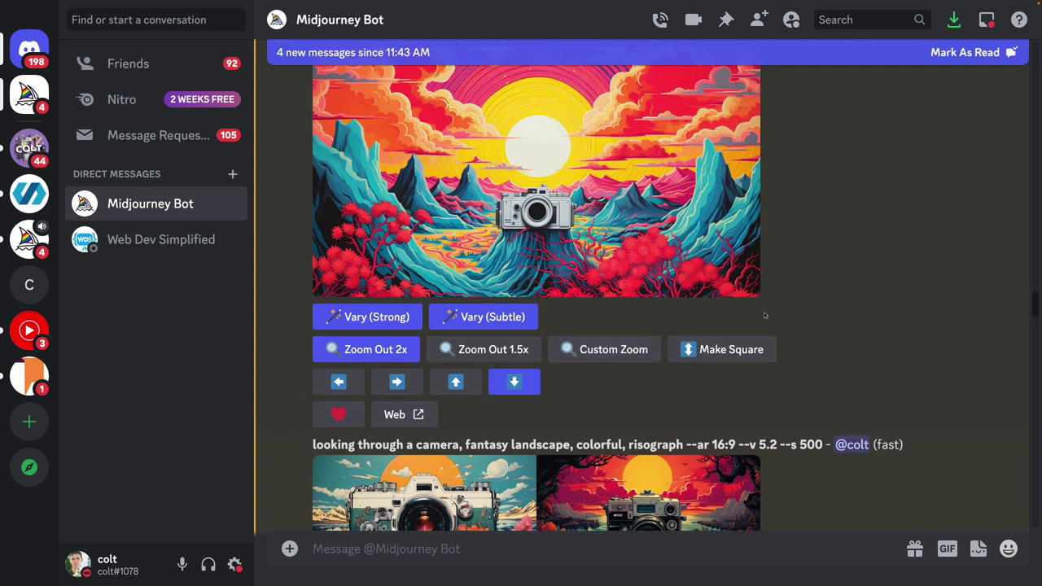
pyautogui.click(504, 322)
pyautogui.click(706, 323)
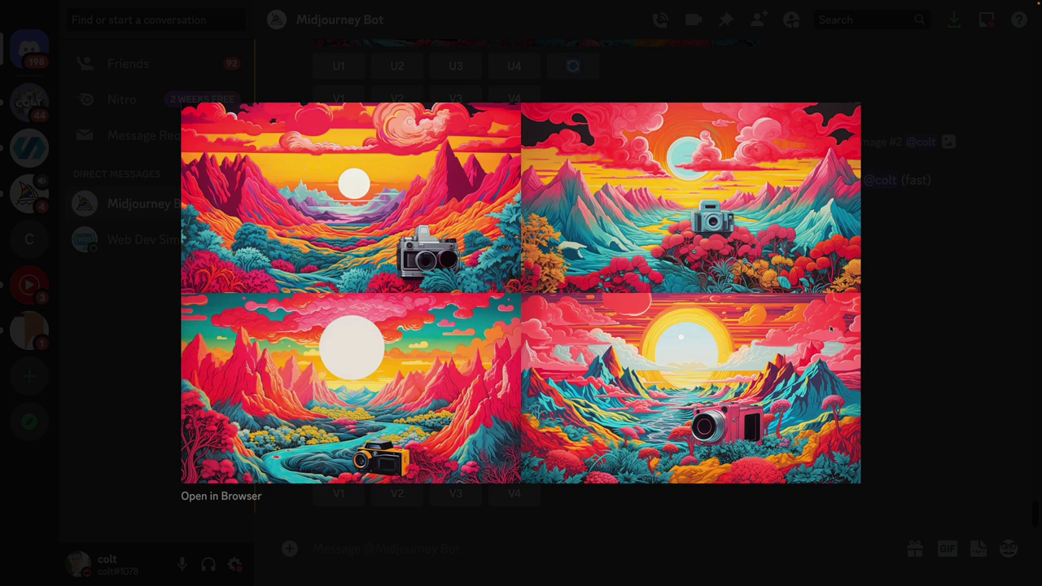
# - Review the subtle-variations grid and the new zoom-out grid in the image viewer
pyautogui.click(957, 268)
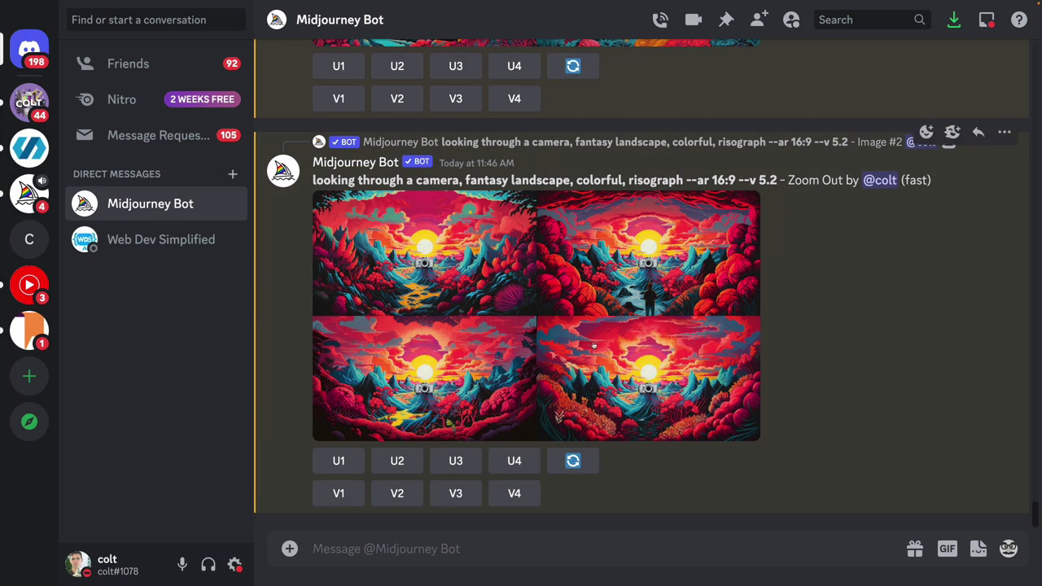
pyautogui.scroll(4, 587, 345)
pyautogui.scroll(5, 586, 345)
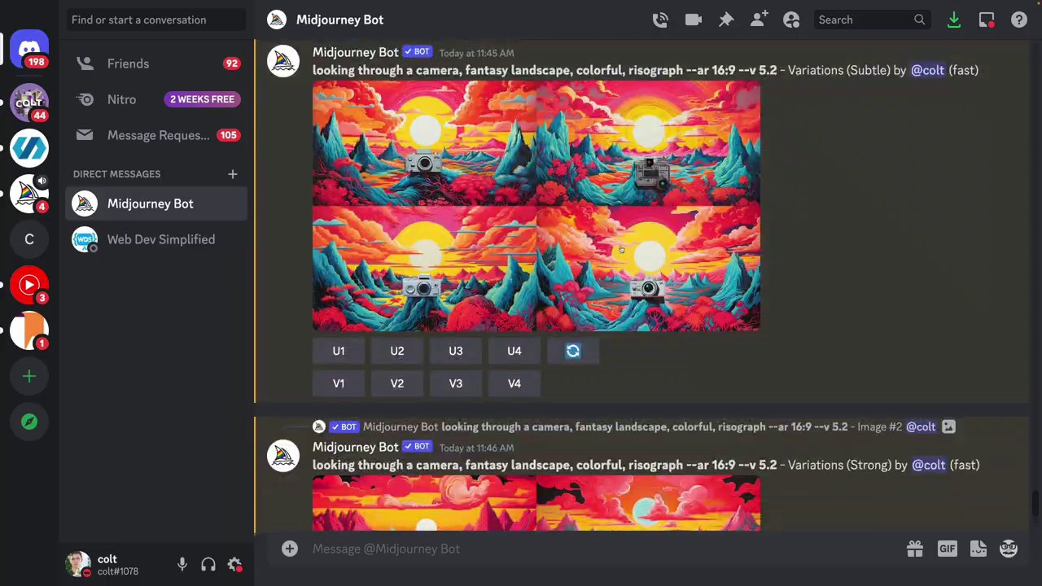
pyautogui.click(618, 250)
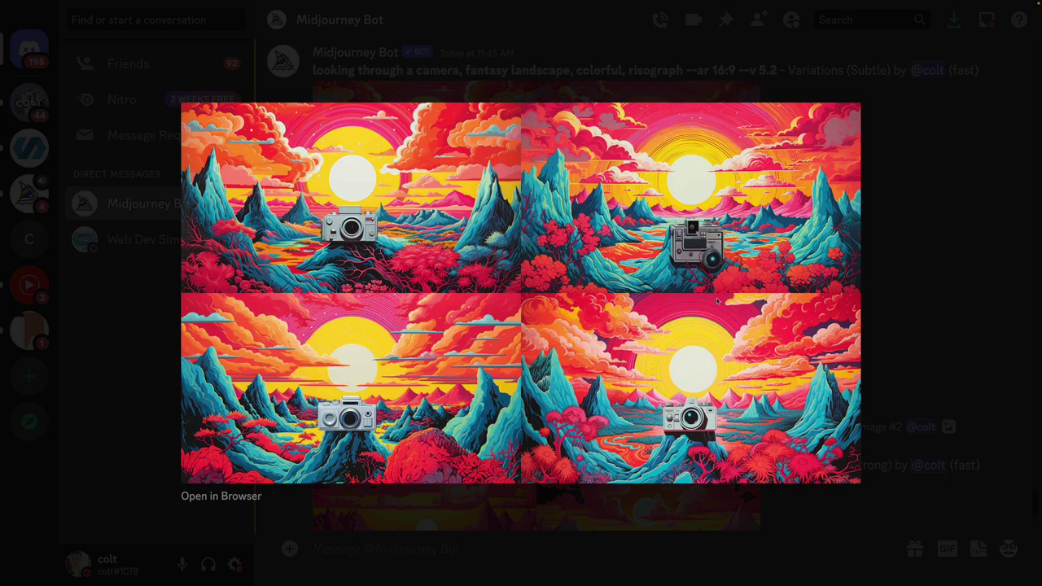
pyautogui.click(899, 347)
pyautogui.click(648, 327)
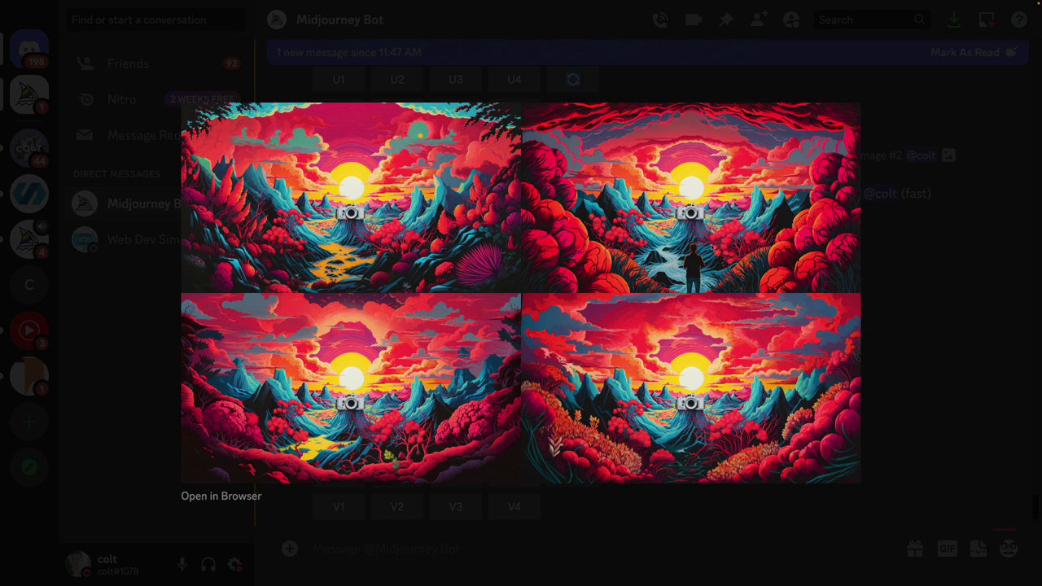
# - Close the viewer and enlarge the Pan Down landscape grid
pyautogui.click(876, 259)
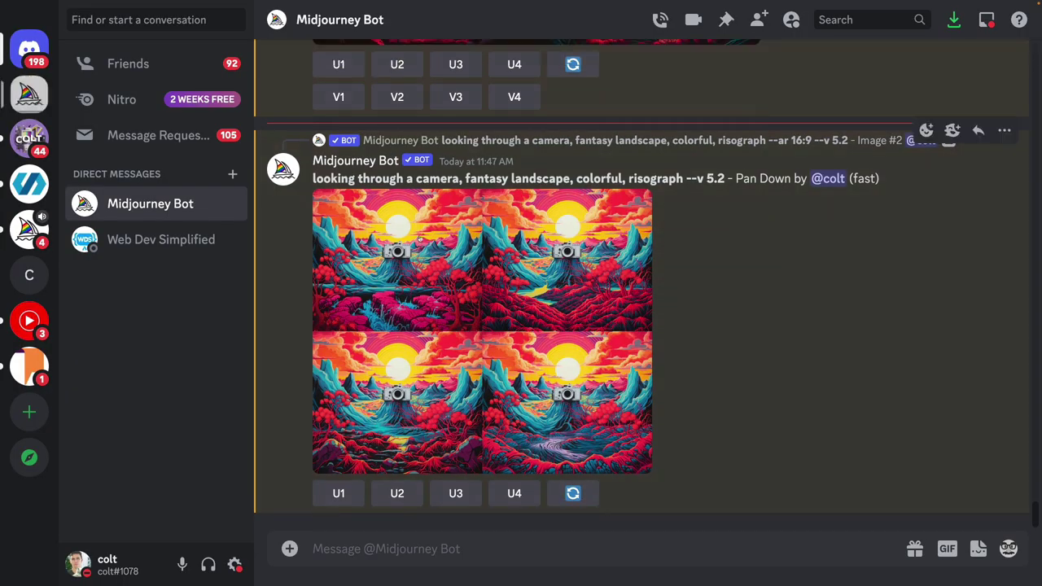
pyautogui.click(421, 239)
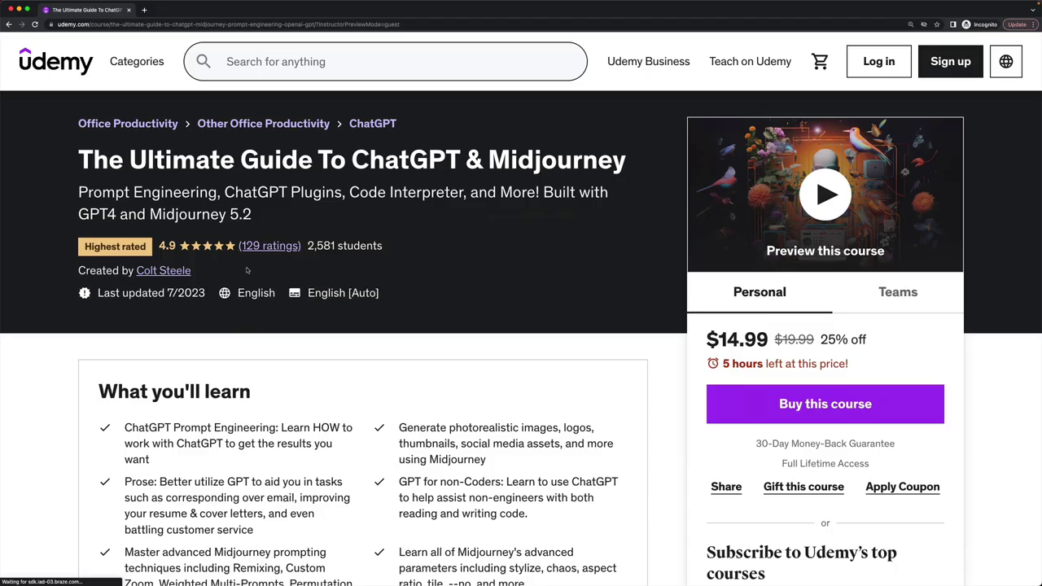
# - Play the Udemy course preview video, then close it
pyautogui.tripleClick(114, 248)
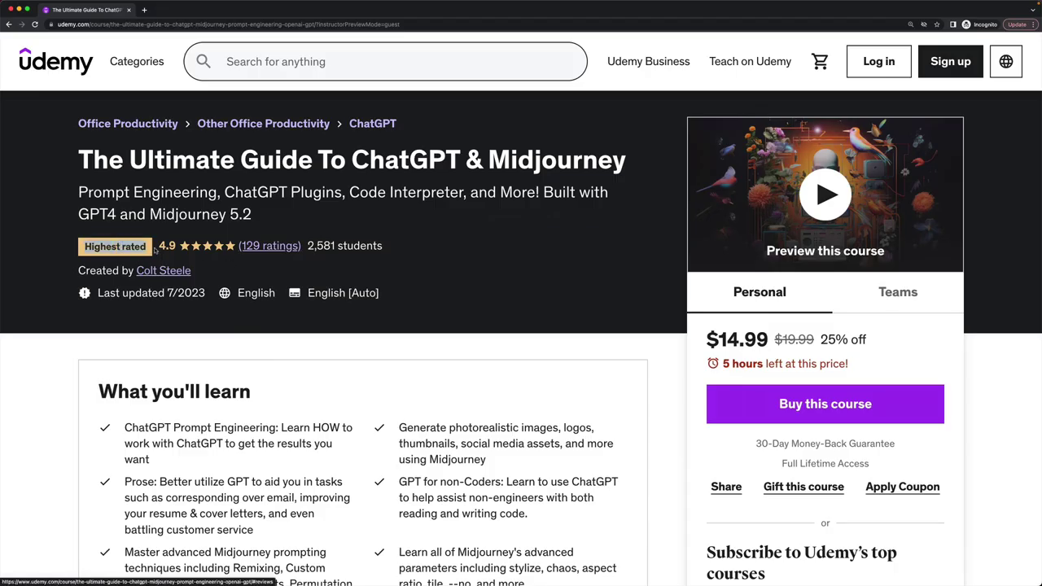
pyautogui.click(833, 202)
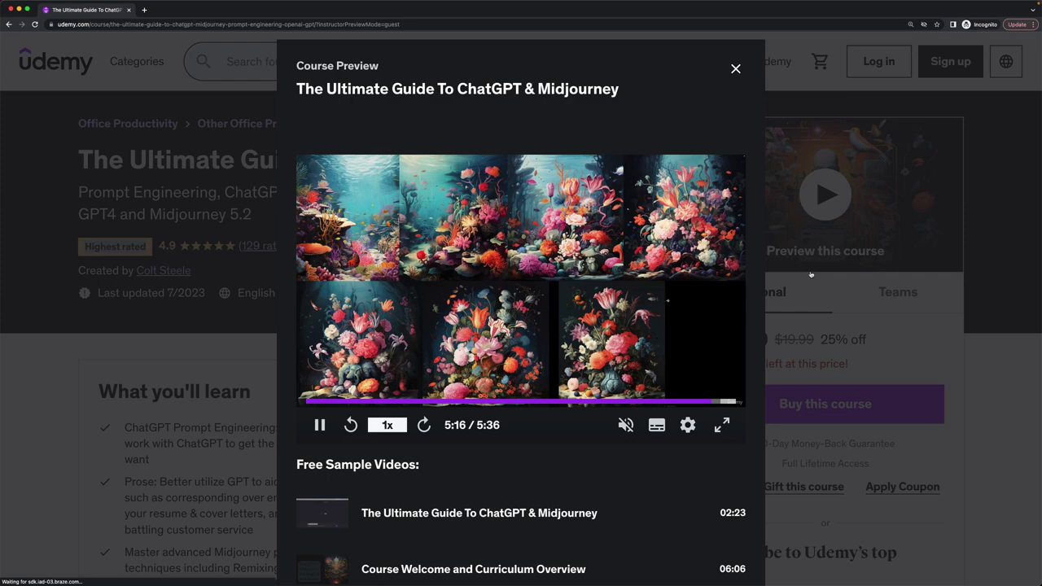
pyautogui.click(736, 70)
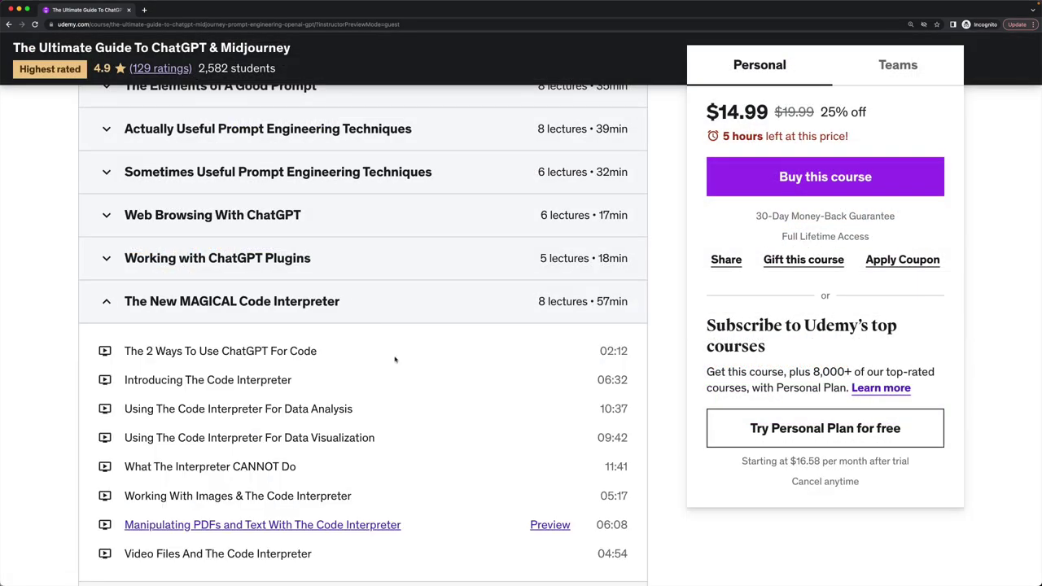
# - Expand the curriculum's Midjourney In Use section to list its lectures
pyautogui.scroll(-4, 396, 326)
pyautogui.scroll(-3, 396, 356)
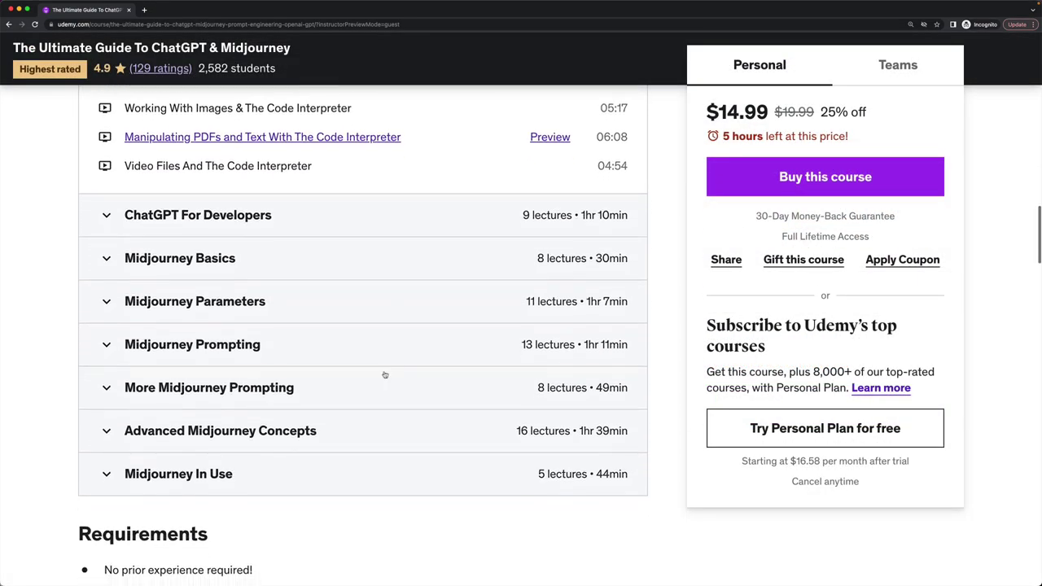
pyautogui.click(363, 405)
pyautogui.scroll(-1, 359, 411)
pyautogui.scroll(-4, 359, 411)
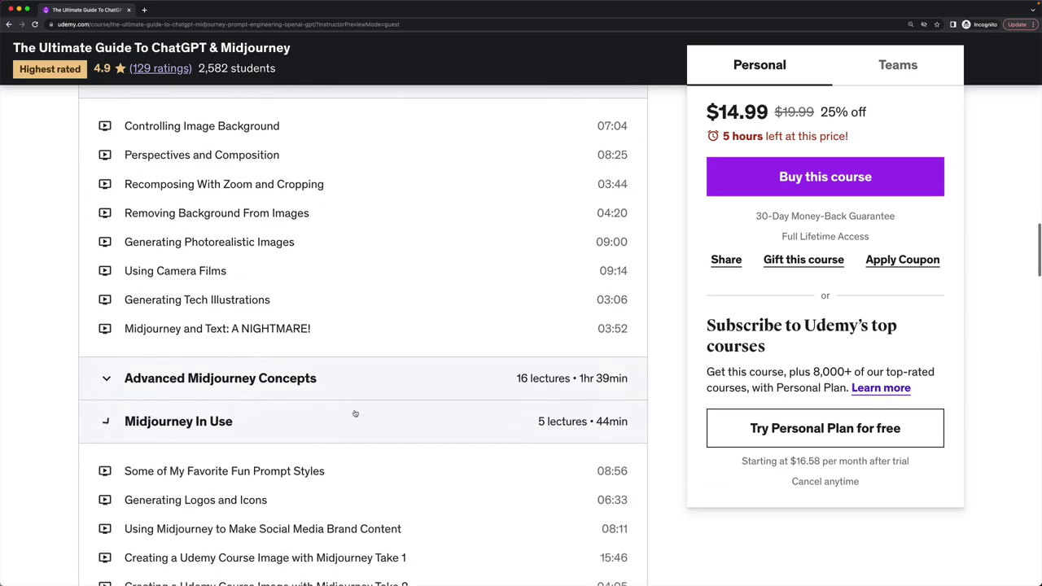